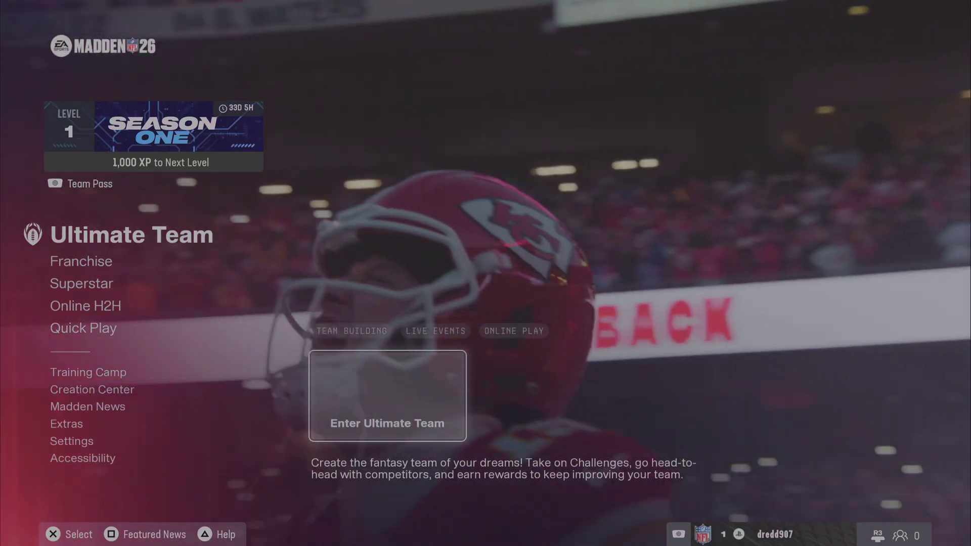
Step: Open the Creation Center's Download Center and show the community slider files
{"action": "key", "text": "Down"}
{"action": "key", "text": "Down"}
{"action": "key", "text": "Down"}
{"action": "key", "text": "Down"}
{"action": "key", "text": "Down"}
{"action": "key", "text": "Down"}
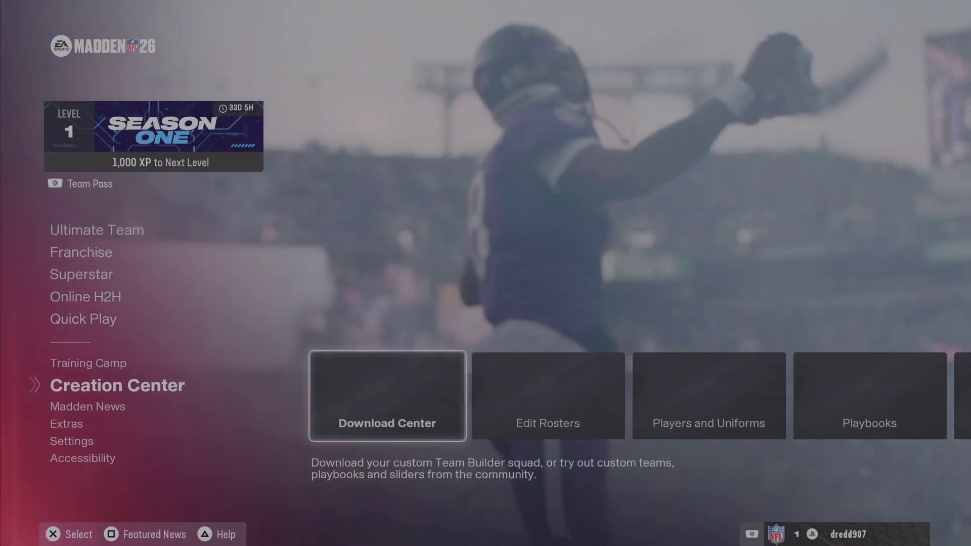
{"action": "key", "text": "Return"}
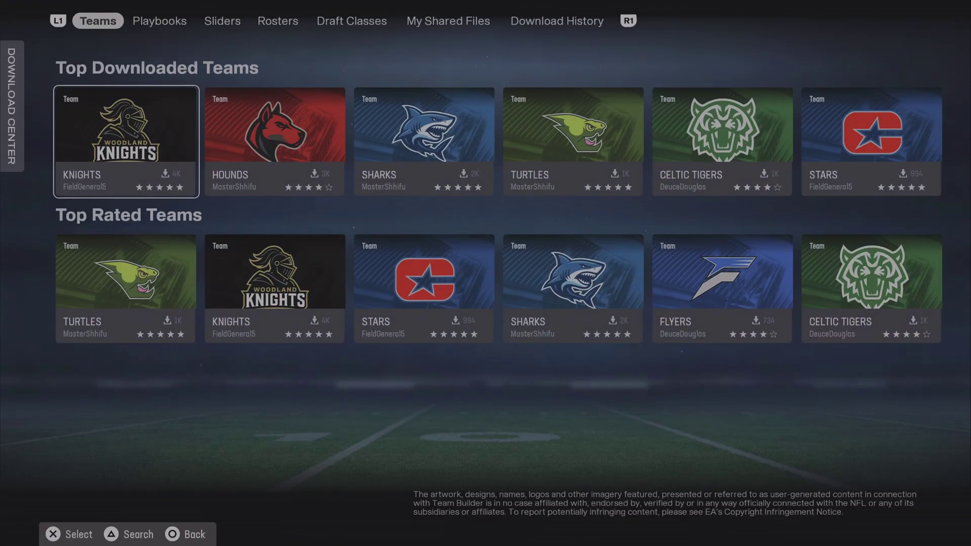
{"action": "key", "text": "e"}
{"action": "key", "text": "e"}
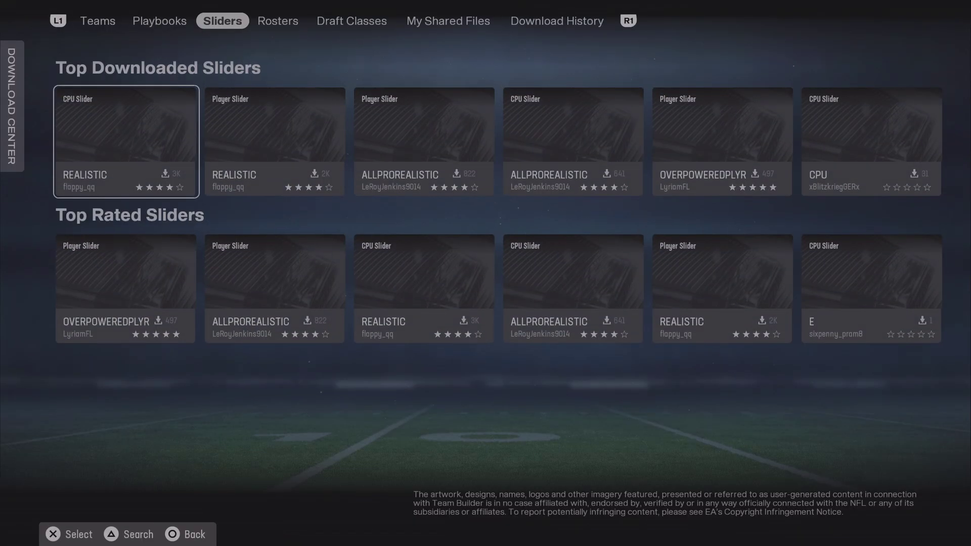
Step: Search the shared slider files by username, entering the creator's username
{"action": "key", "text": "y"}
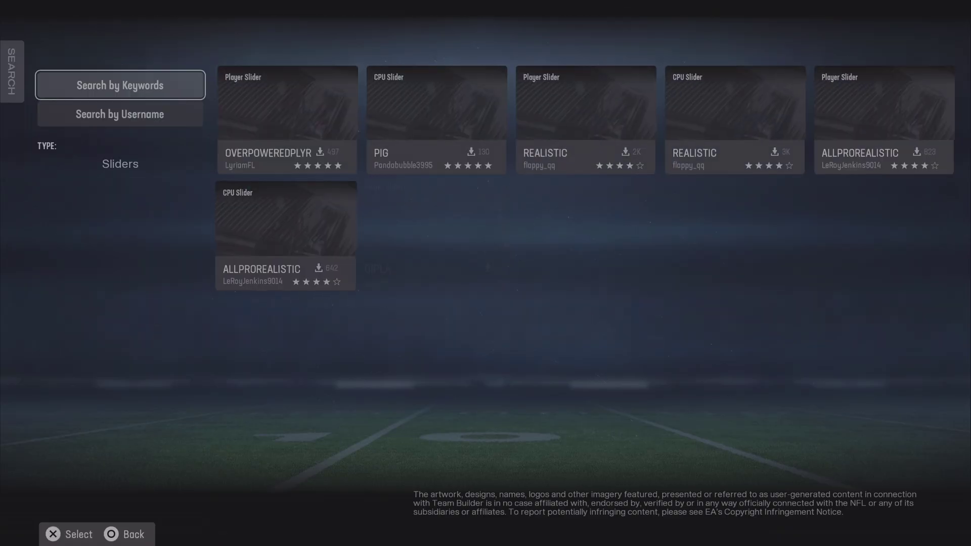
{"action": "key", "text": "Down"}
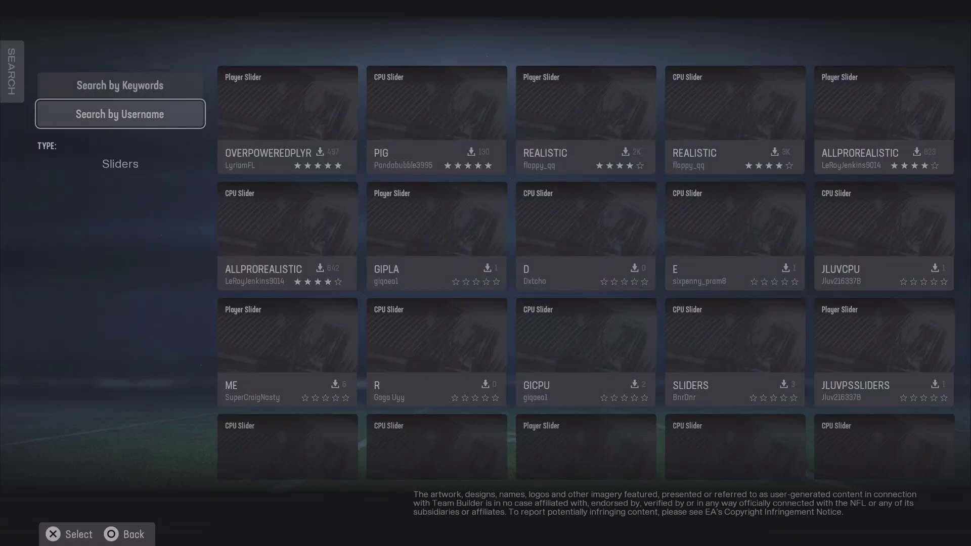
{"action": "key", "text": "Return"}
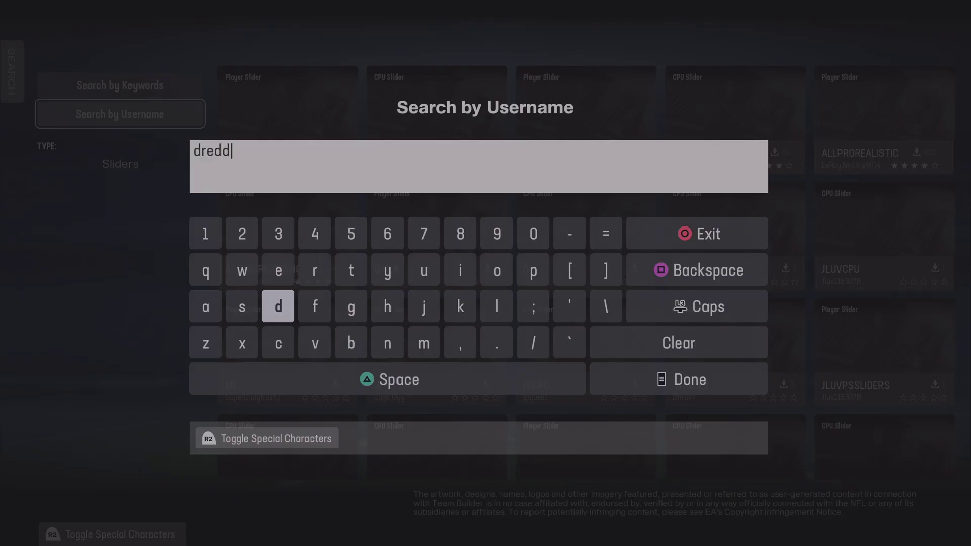
{"action": "key", "text": "Return"}
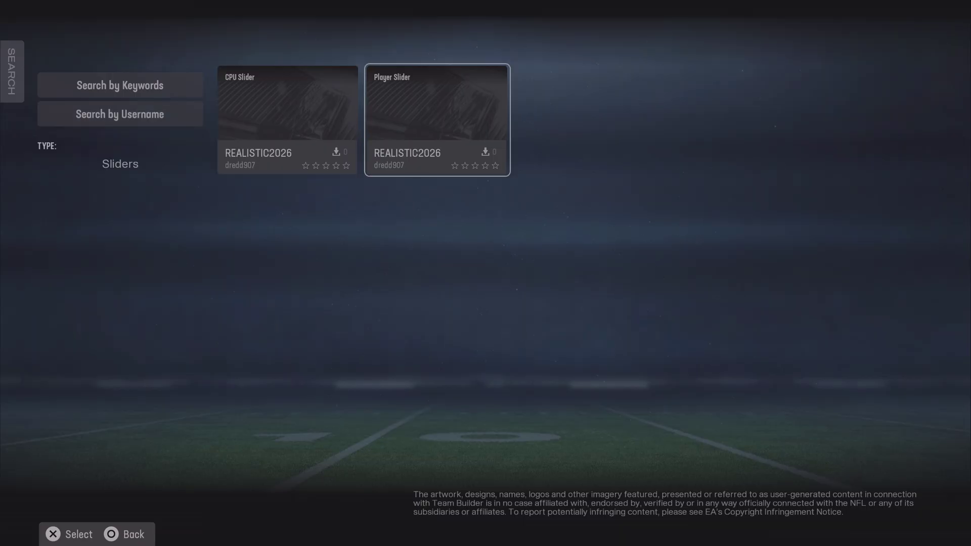
Step: Choose the download option for the REALISTIC2026 CPU slider file in the search results
{"action": "key", "text": "Up"}
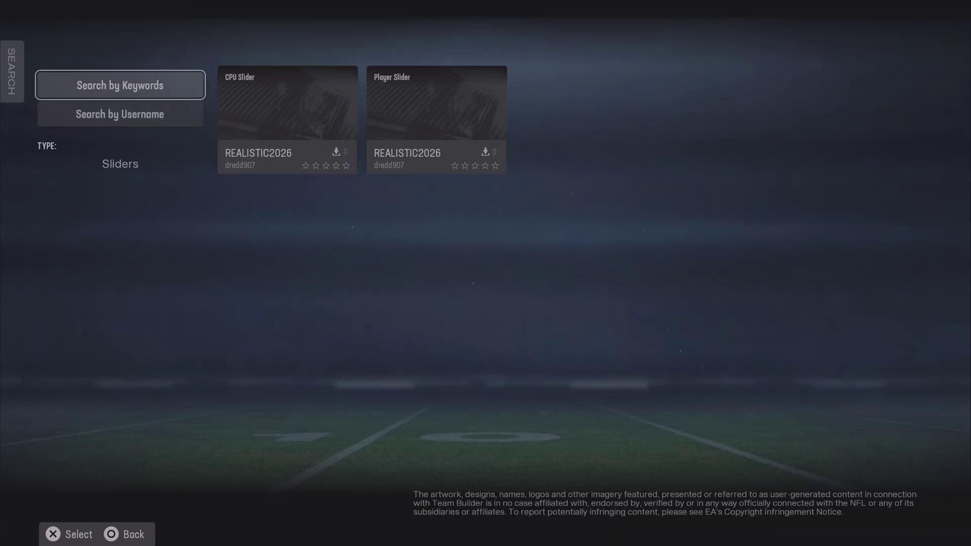
{"action": "key", "text": "Down"}
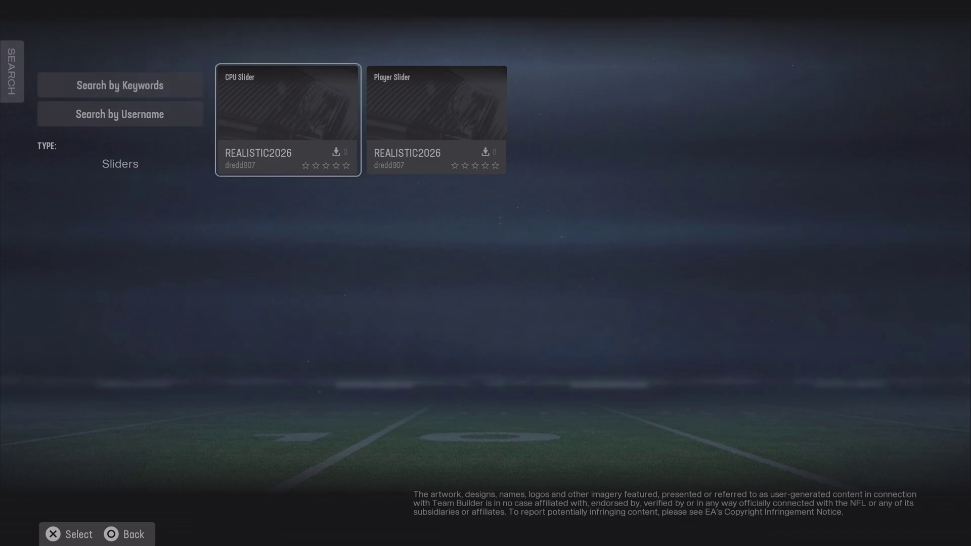
{"action": "key", "text": "Return"}
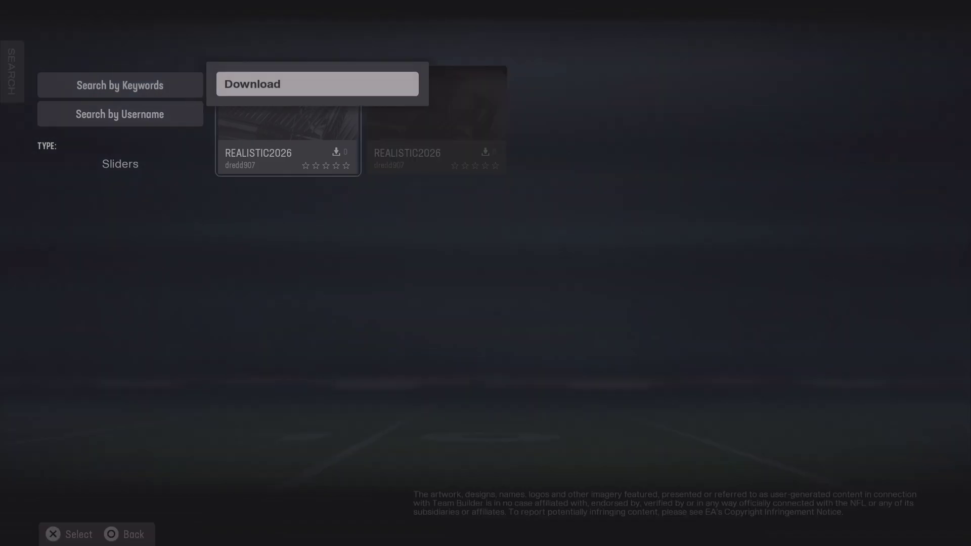
{"action": "key", "text": "Return"}
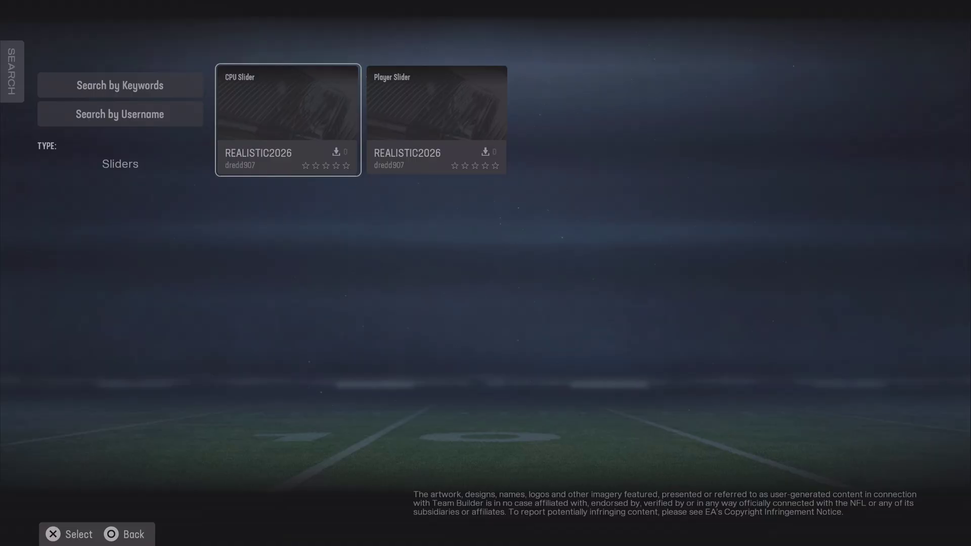
{"action": "key", "text": "Return"}
{"action": "key", "text": "Return"}
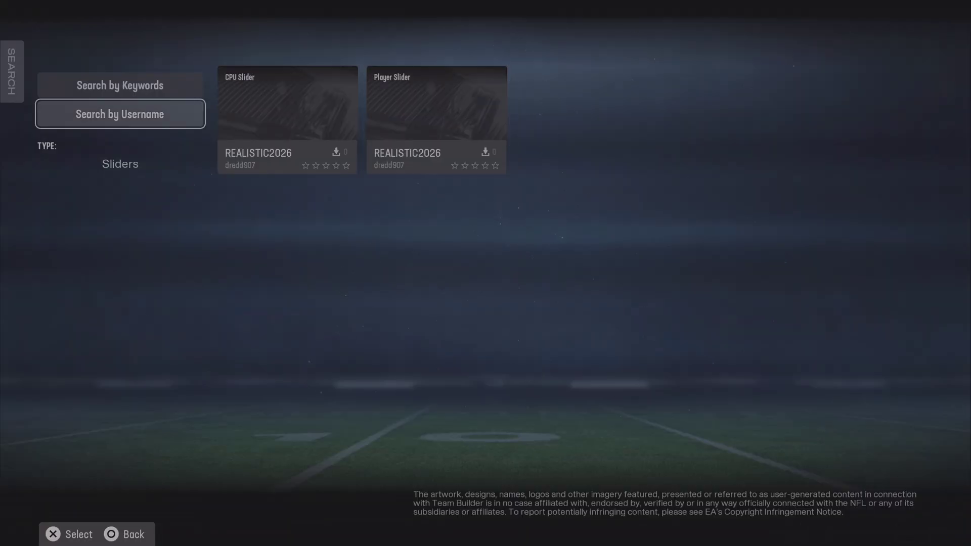
Step: Leave the Download Center for the main menu and open the game settings for editing
{"action": "key", "text": "Escape"}
{"action": "key", "text": "Escape"}
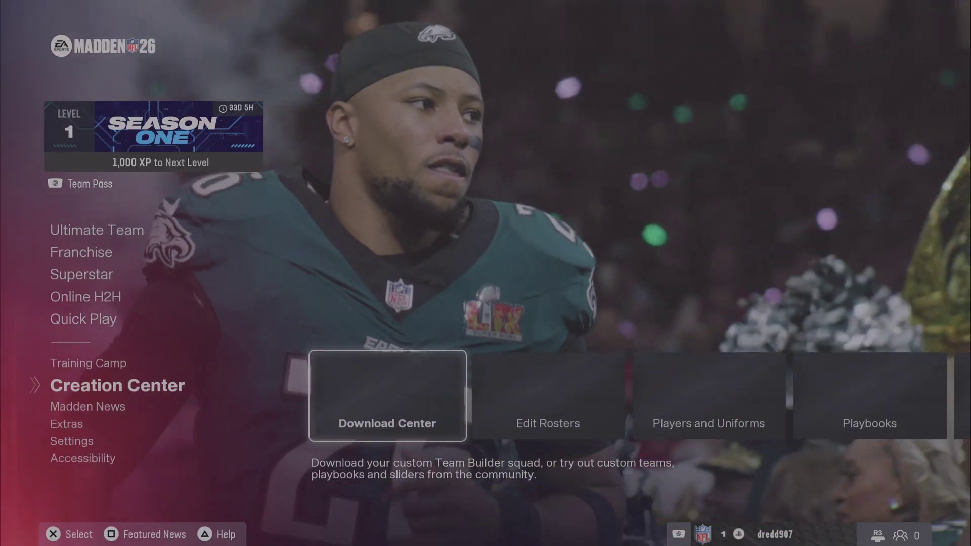
{"action": "key", "text": "Down"}
{"action": "key", "text": "Down"}
{"action": "key", "text": "Down"}
{"action": "key", "text": "Down"}
{"action": "key", "text": "Up"}
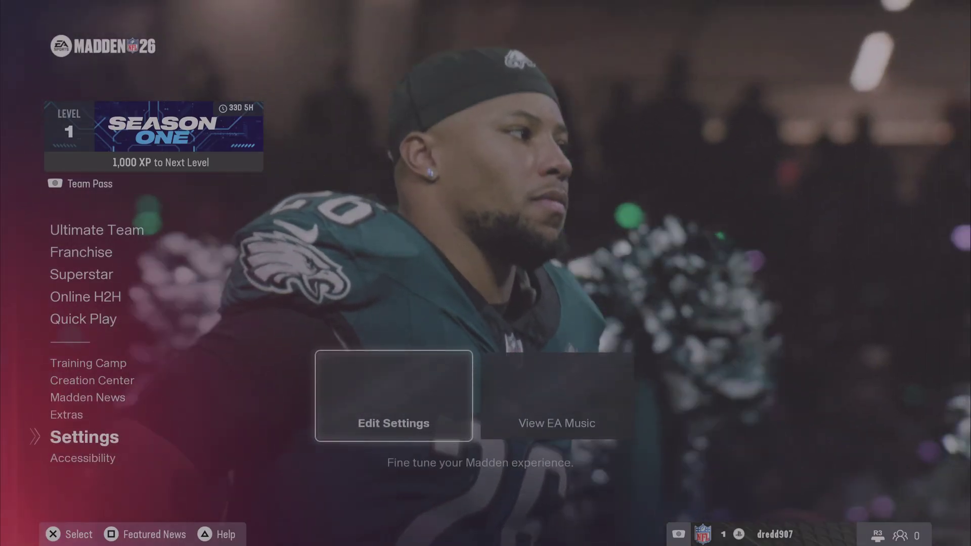
{"action": "key", "text": "Return"}
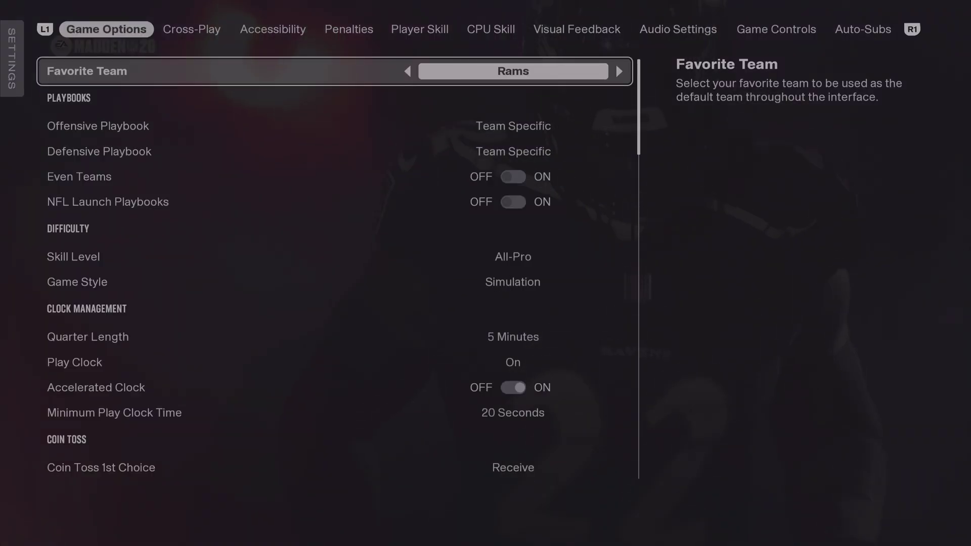
Step: Load the REALISTIC2026 file into the Player Skill sliders and acknowledge the result
{"action": "key", "text": "Page_Down"}
{"action": "key", "text": "Page_Down"}
{"action": "key", "text": "Page_Down"}
{"action": "key", "text": "Page_Down"}
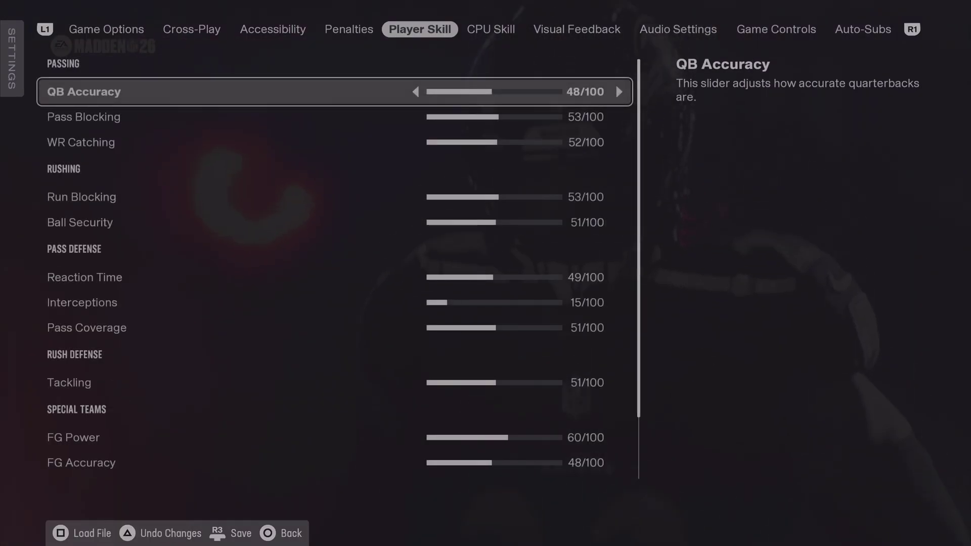
{"action": "key", "text": "Page_Down"}
{"action": "key", "text": "Page_Up"}
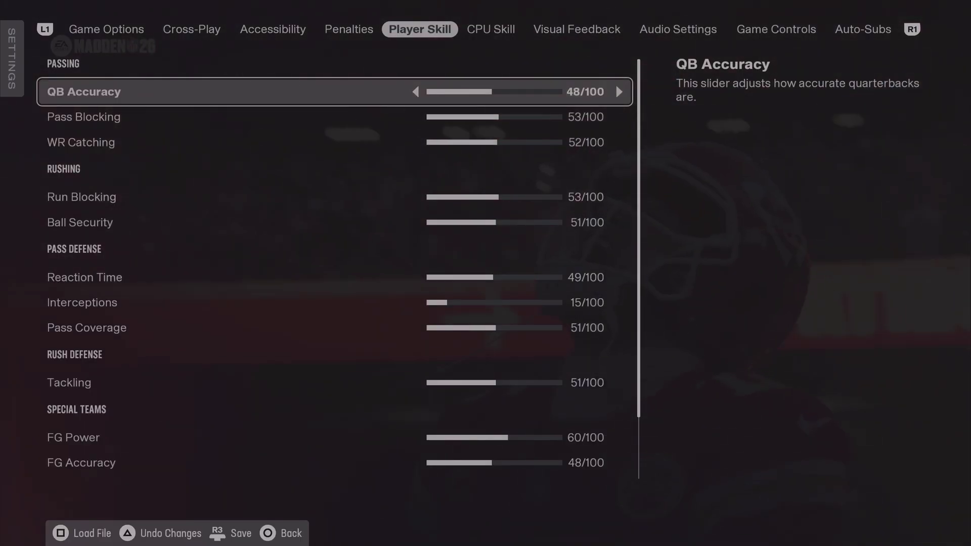
{"action": "key", "text": "x"}
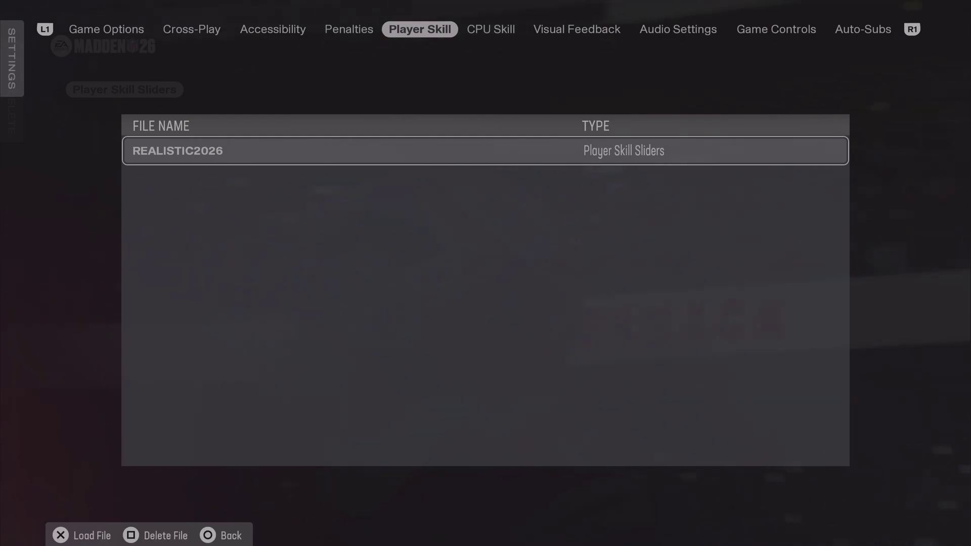
{"action": "key", "text": "Return"}
{"action": "key", "text": "Up"}
{"action": "key", "text": "Return"}
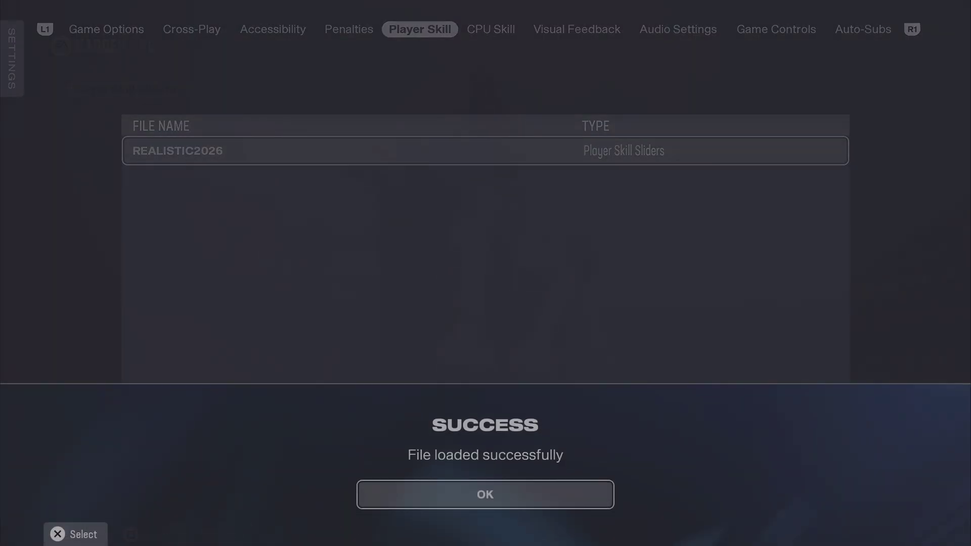
{"action": "key", "text": "Return"}
Step: Raise QB Accuracy to 55, and reset the Player Skill settings to their default values
{"action": "key", "text": "Right"}
{"action": "key", "text": "Right"}
{"action": "key", "text": "Right"}
{"action": "key", "text": "Right"}
{"action": "key", "text": "Right"}
{"action": "key", "text": "Right"}
{"action": "key", "text": "Right"}
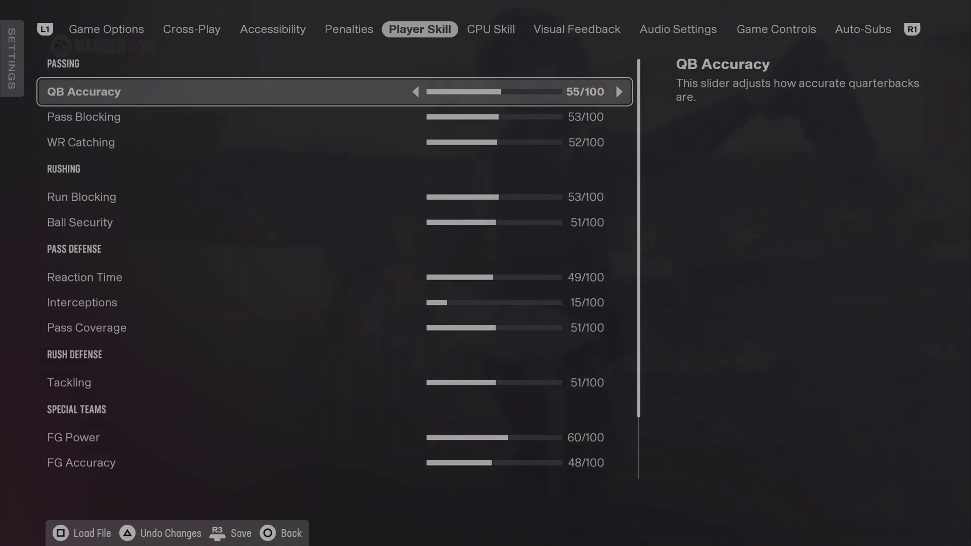
{"action": "key", "text": "y"}
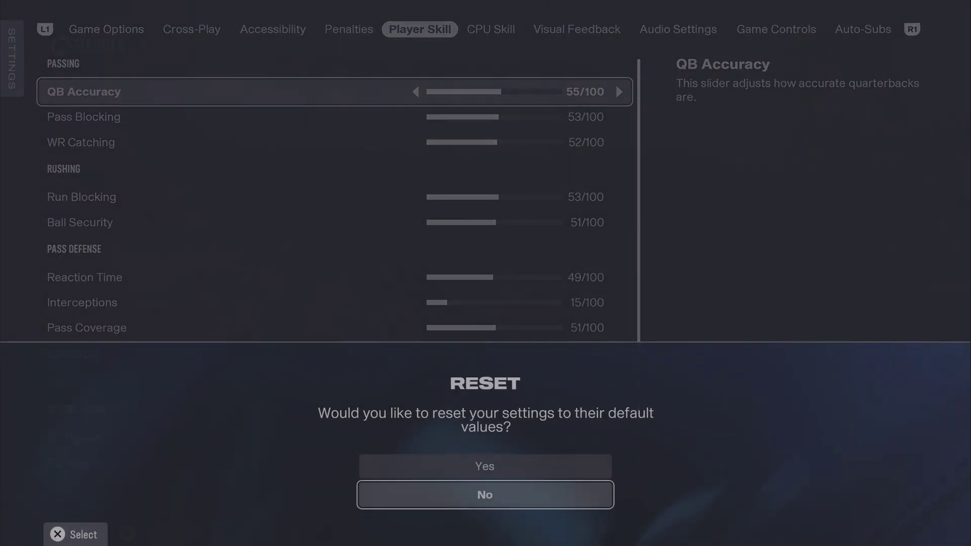
{"action": "key", "text": "Up"}
{"action": "key", "text": "Return"}
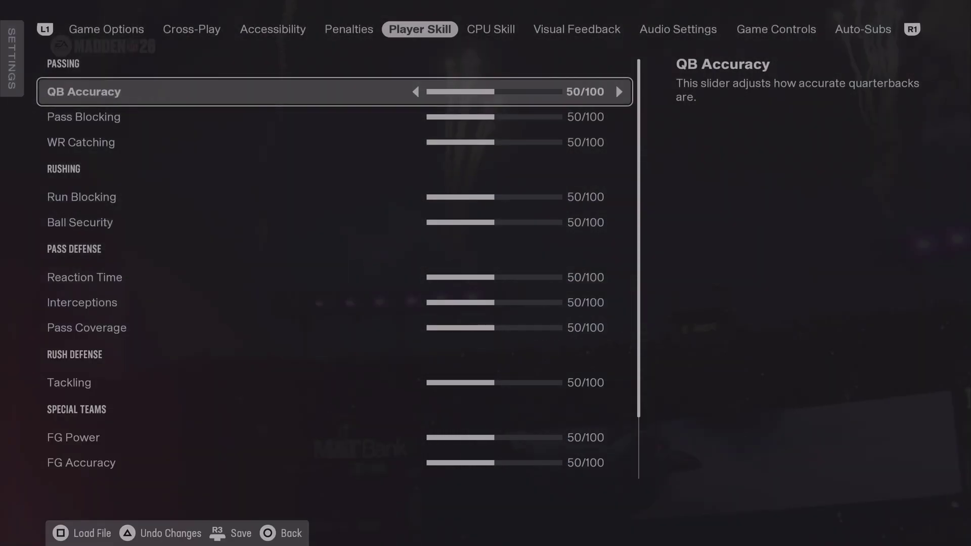
Step: Try to reload the REALISTIC2026 Player Skill file over the default values and refresh the slider display
{"action": "key", "text": "x"}
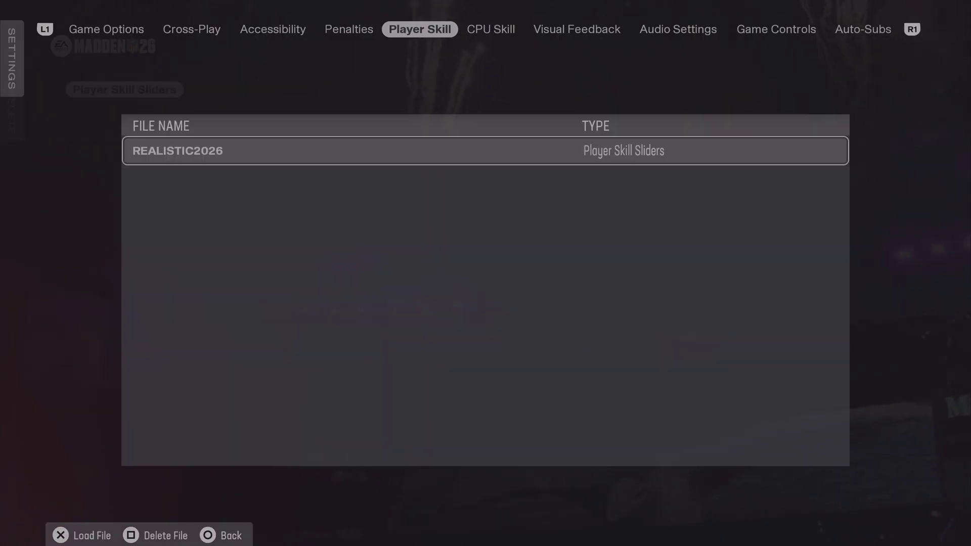
{"action": "key", "text": "Return"}
{"action": "key", "text": "Up"}
{"action": "key", "text": "Return"}
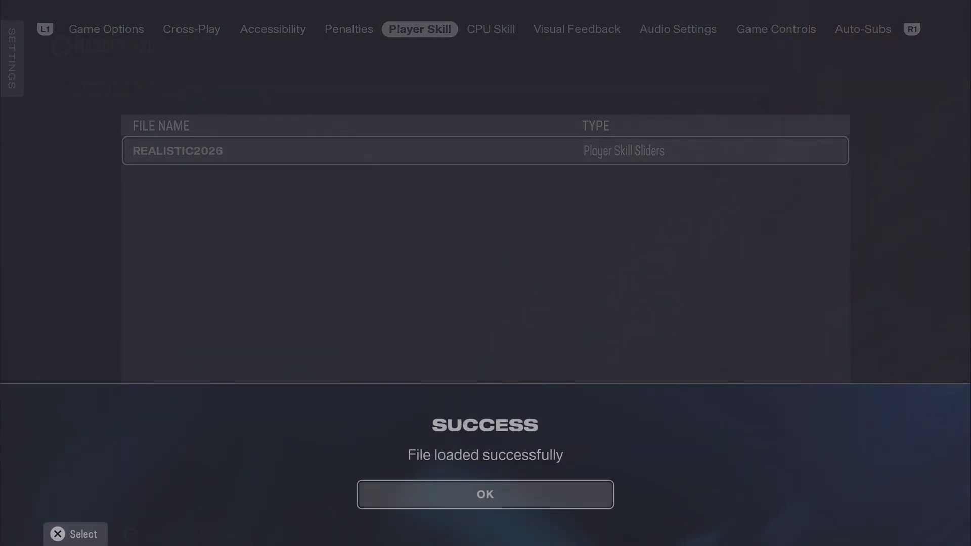
{"action": "key", "text": "Return"}
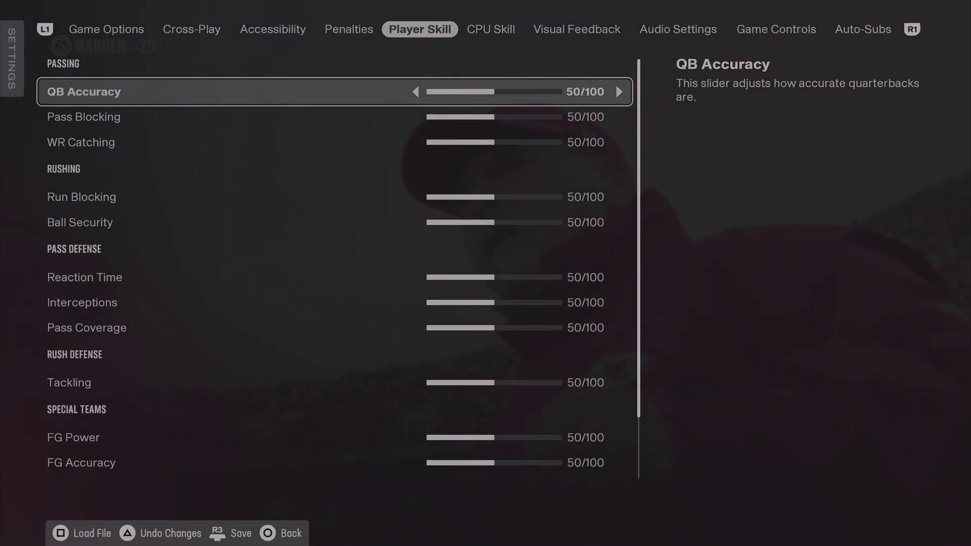
{"action": "key", "text": "Right"}
{"action": "key", "text": "Left"}
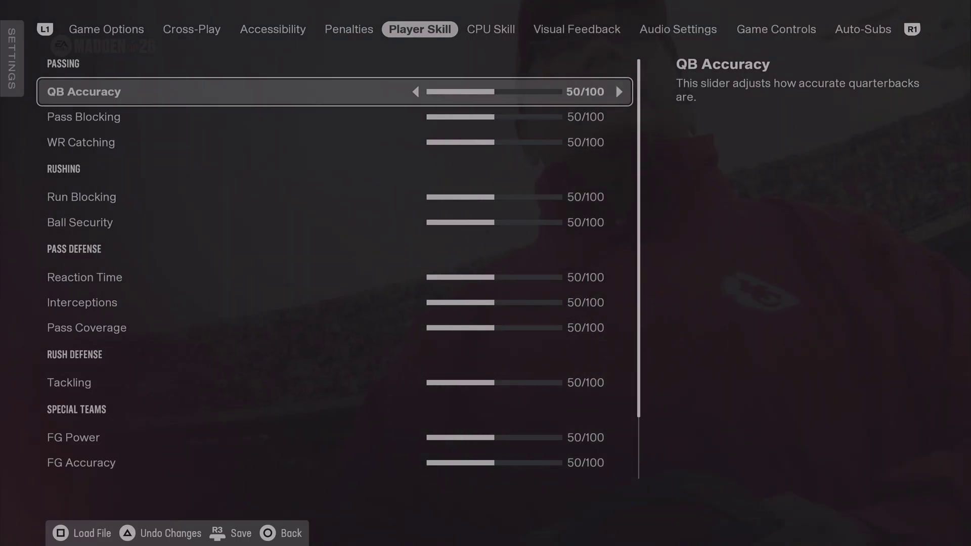
{"action": "key", "text": "e"}
{"action": "key", "text": "q"}
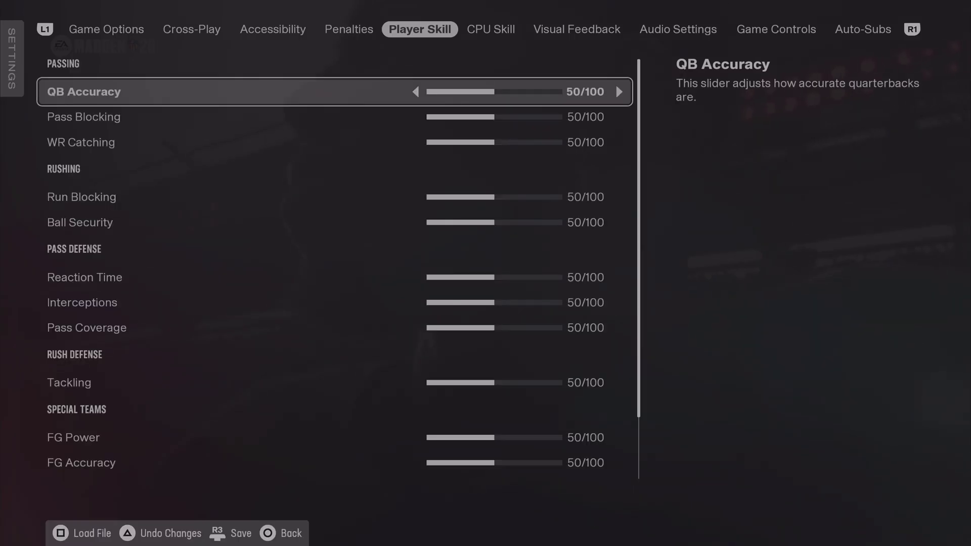
Step: Load the REALISTIC2026 Player Skill slider file once more to replace the default values
{"action": "key", "text": "x"}
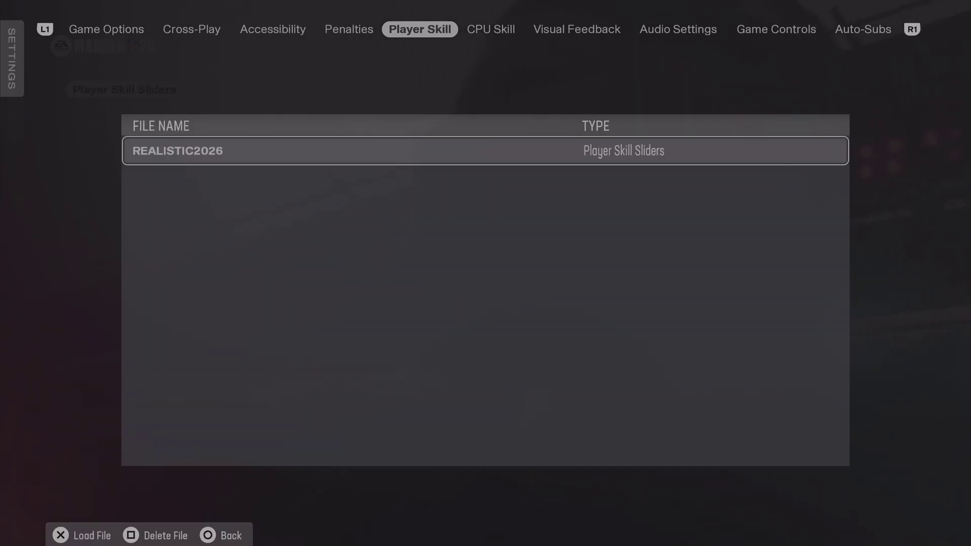
{"action": "key", "text": "Return"}
{"action": "key", "text": "Up"}
{"action": "key", "text": "Return"}
{"action": "key", "text": "Return"}
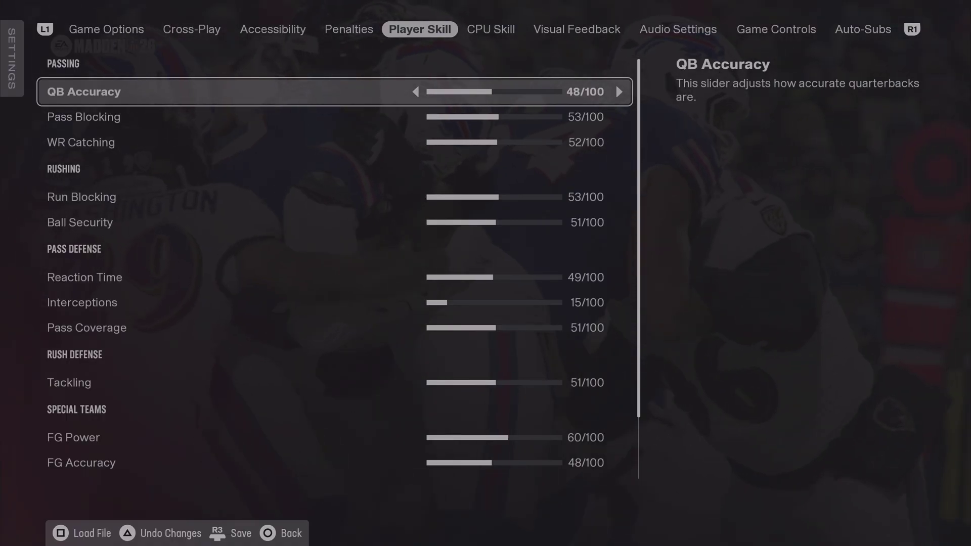
Step: Review the Player Skill passing sliders: QB Accuracy, Pass Blocking and WR Catching
{"action": "key", "text": "Down"}
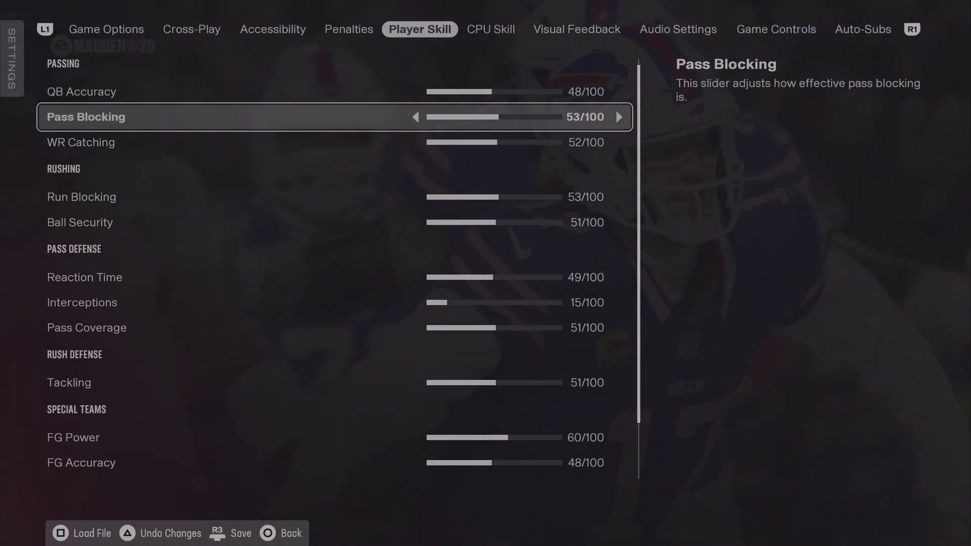
{"action": "key", "text": "Up"}
{"action": "key", "text": "Down"}
{"action": "key", "text": "Down"}
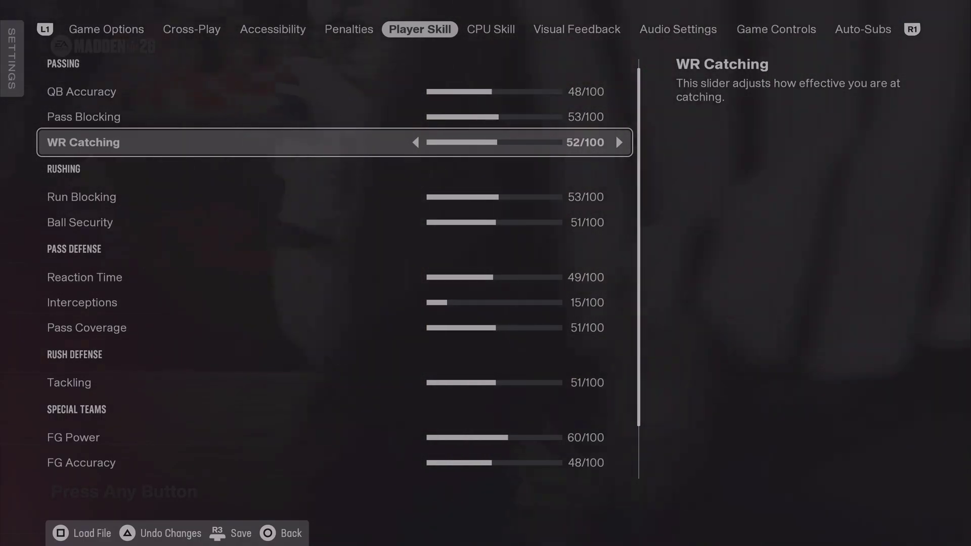
{"action": "key", "text": "Up"}
{"action": "key", "text": "Up"}
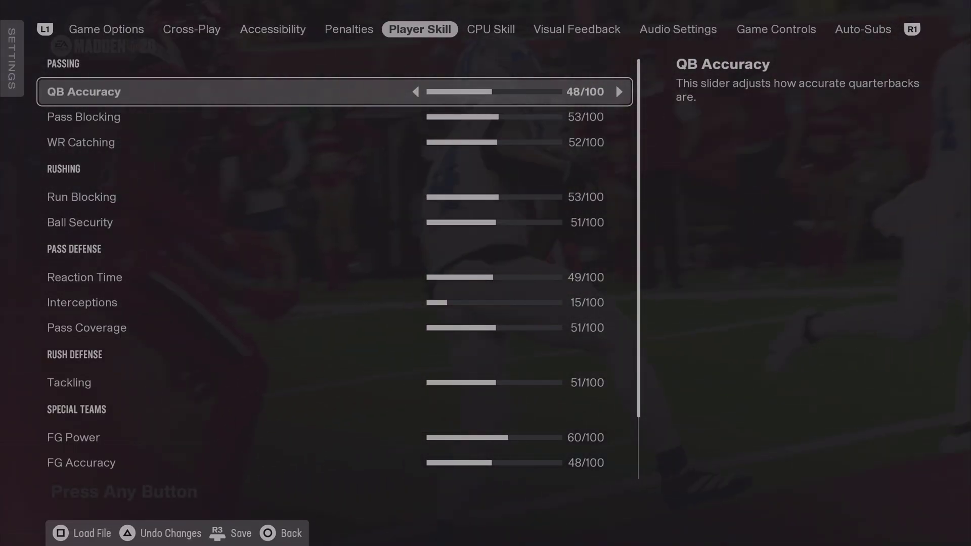
Step: Review the Player Skill rushing sliders, Run Blocking and Ball Security
{"action": "key", "text": "Down"}
{"action": "key", "text": "Down"}
{"action": "key", "text": "Down"}
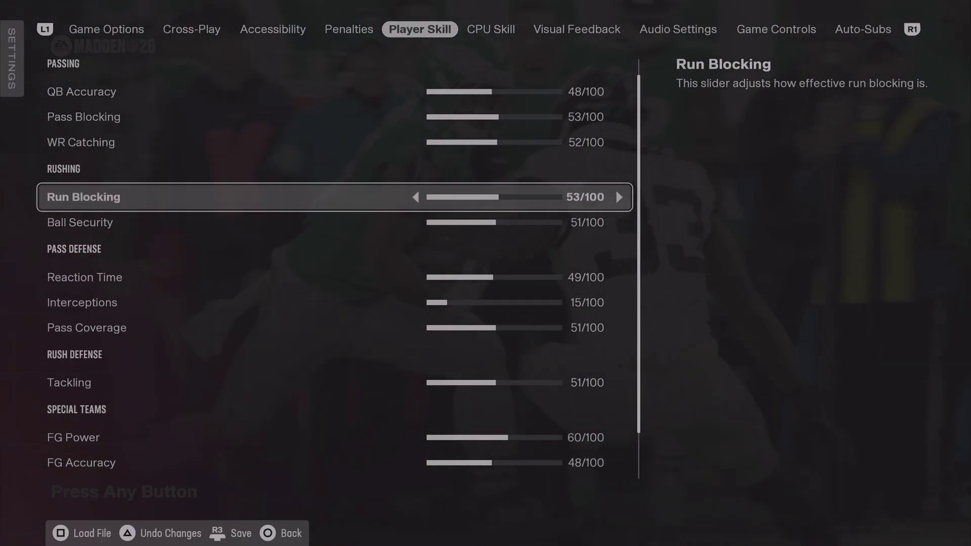
{"action": "key", "text": "Down"}
{"action": "key", "text": "Up"}
{"action": "key", "text": "Down"}
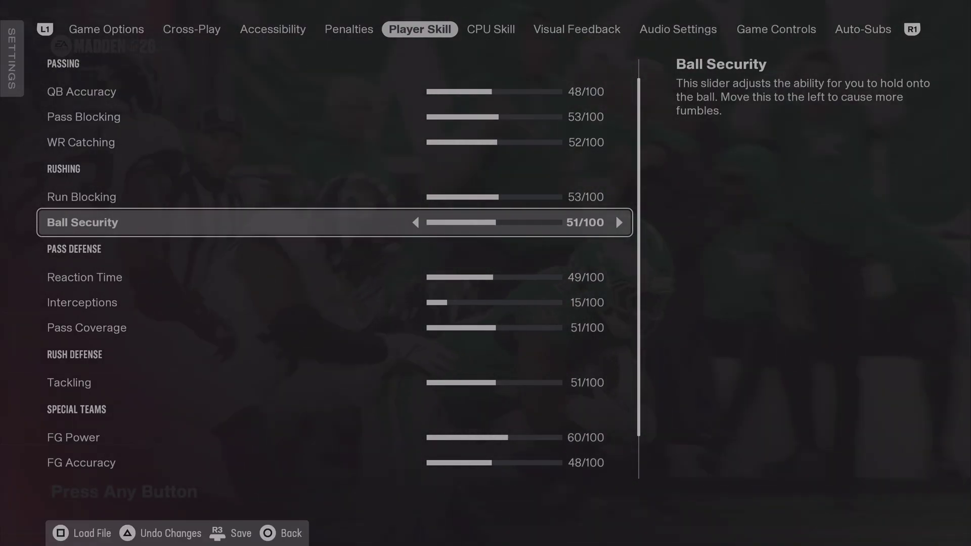
Step: Go through the Player Skill defensive sliders: Reaction Time, Interceptions, Pass Coverage and Tackling
{"action": "key", "text": "Down"}
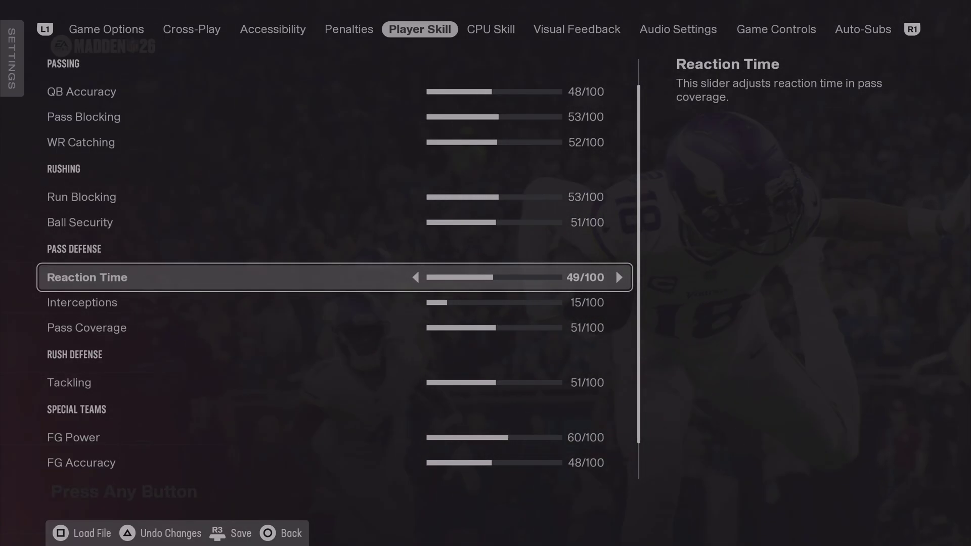
{"action": "key", "text": "Down"}
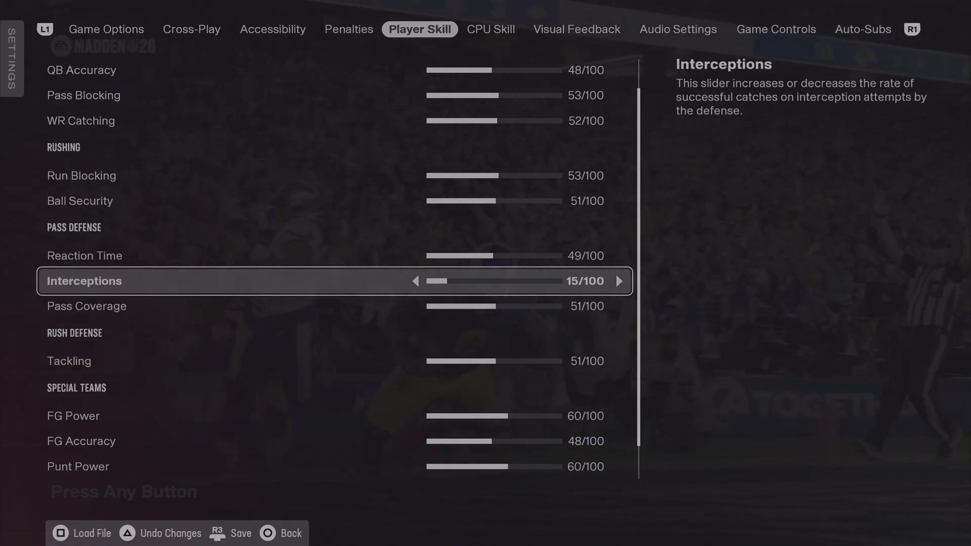
{"action": "key", "text": "Down"}
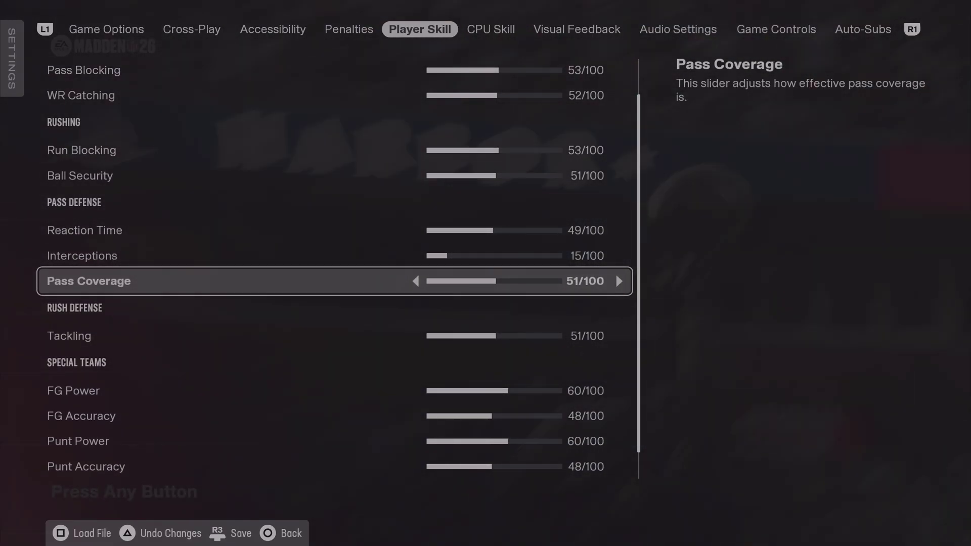
{"action": "key", "text": "Down"}
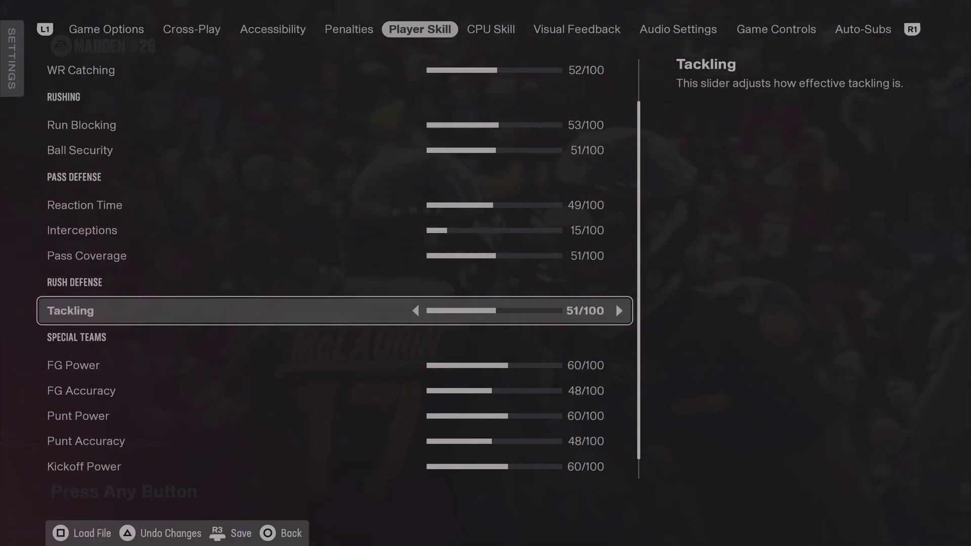
Step: Go through the Player Skill special teams sliders from FG Power to Kickoff Power
{"action": "key", "text": "Down"}
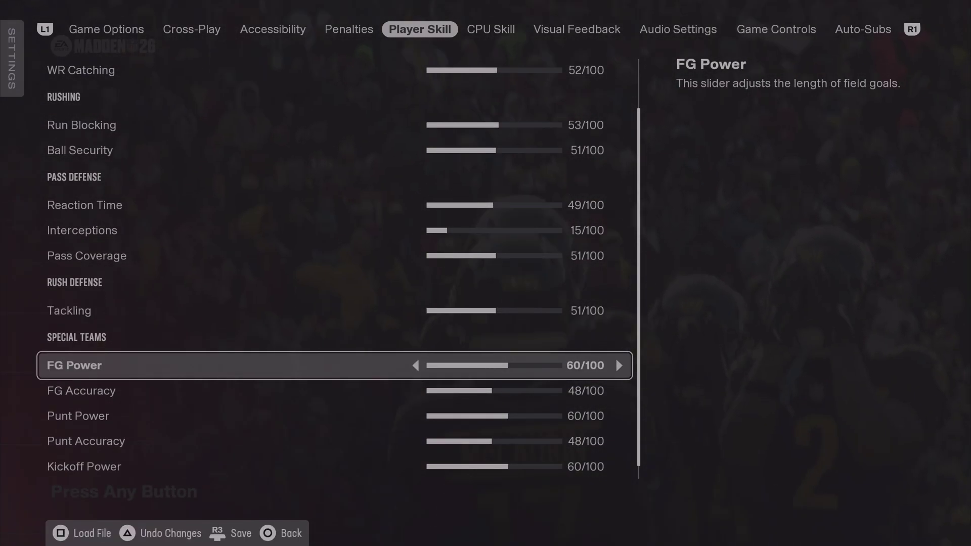
{"action": "key", "text": "Down"}
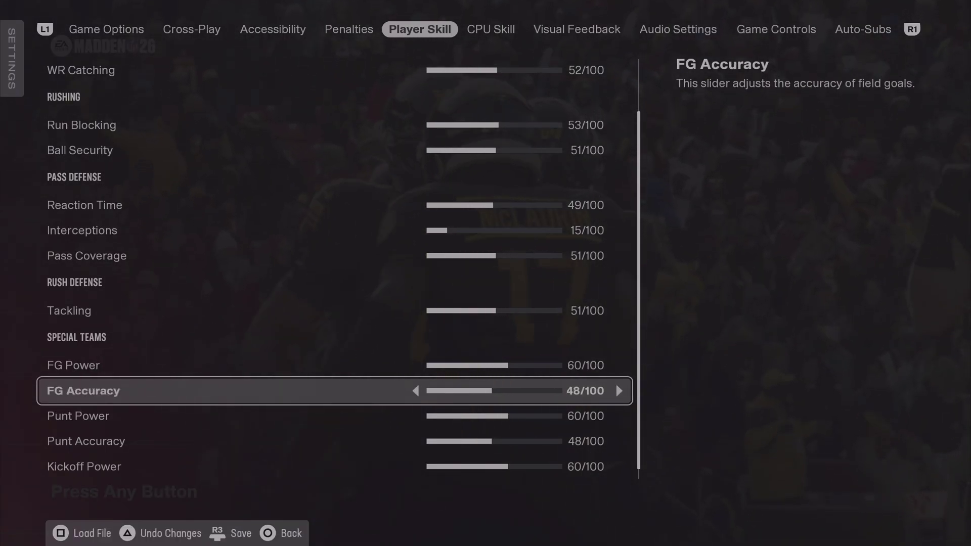
{"action": "key", "text": "Up"}
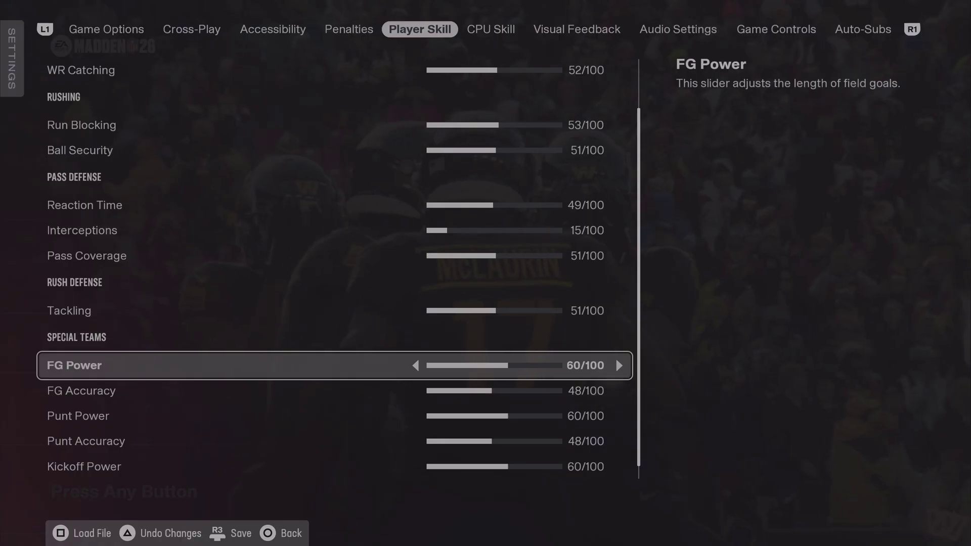
{"action": "key", "text": "Down"}
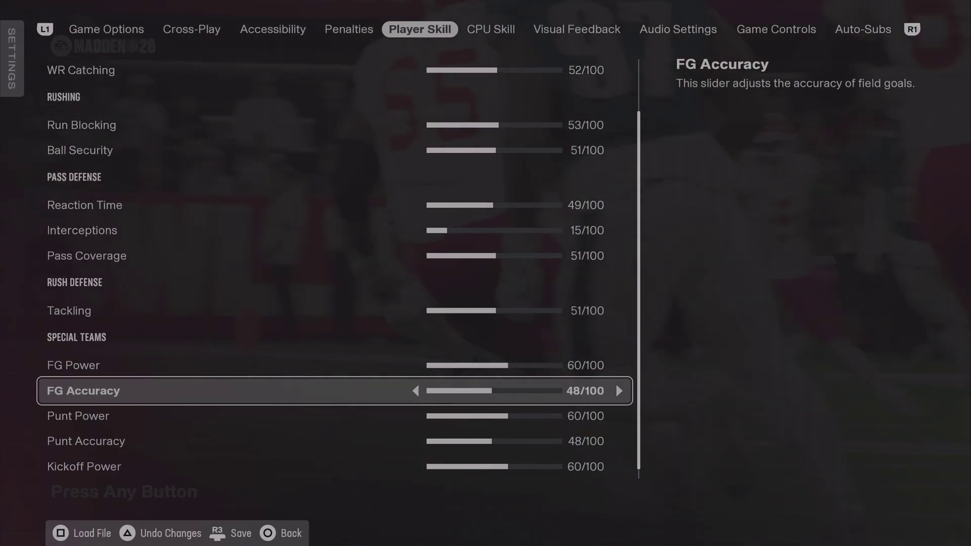
{"action": "key", "text": "Down"}
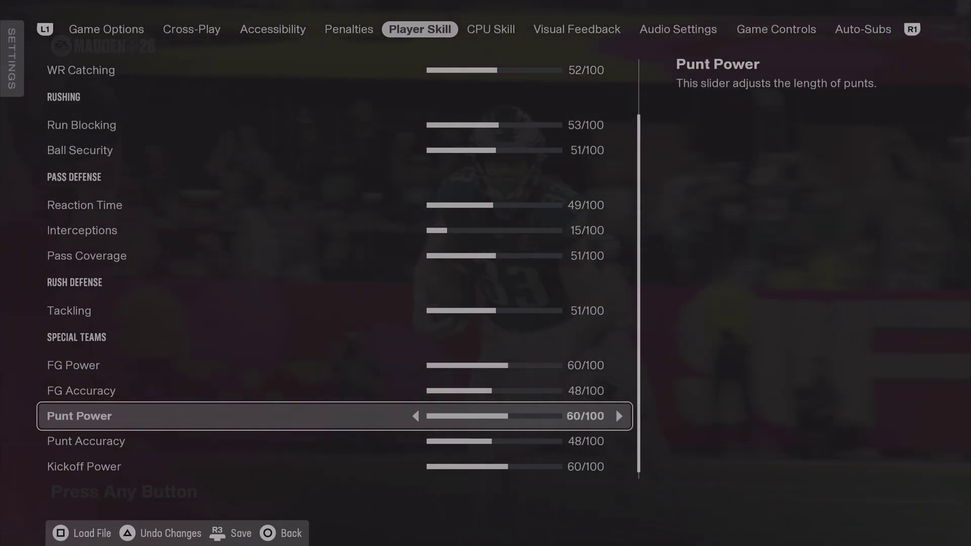
{"action": "key", "text": "Down"}
{"action": "key", "text": "Down"}
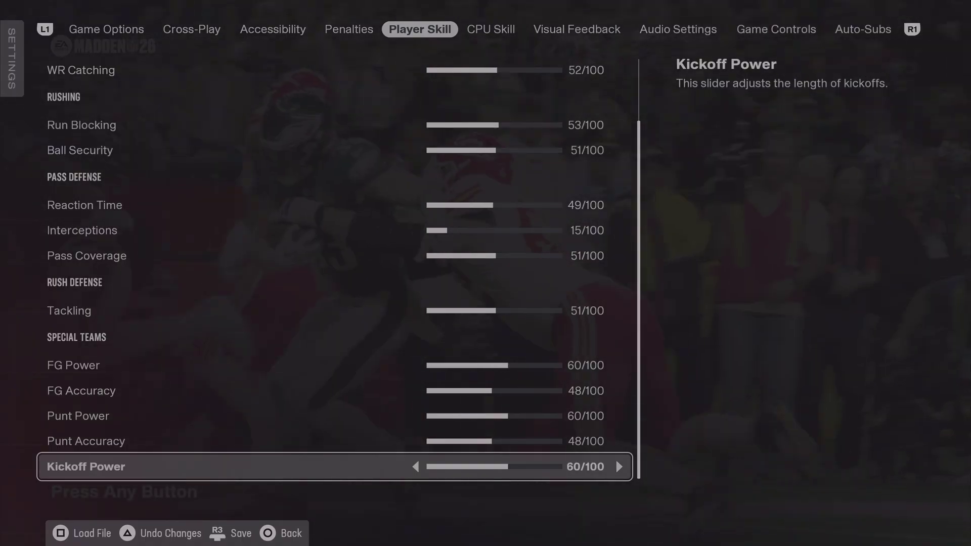
Step: Compare the CPU Skill sliders with the Player Skill ones and review the CPU passing sliders down to WR Catching
{"action": "key", "text": "R1"}
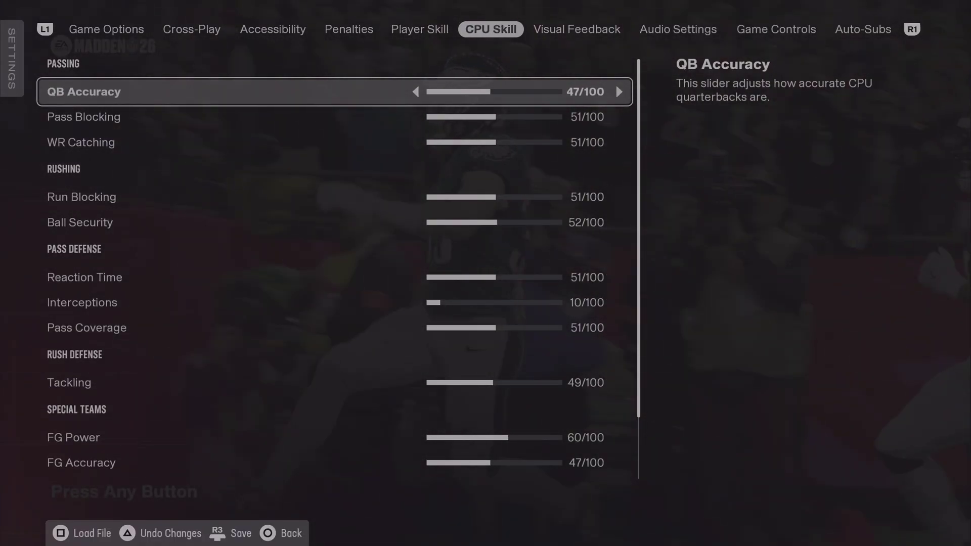
{"action": "key", "text": "L1"}
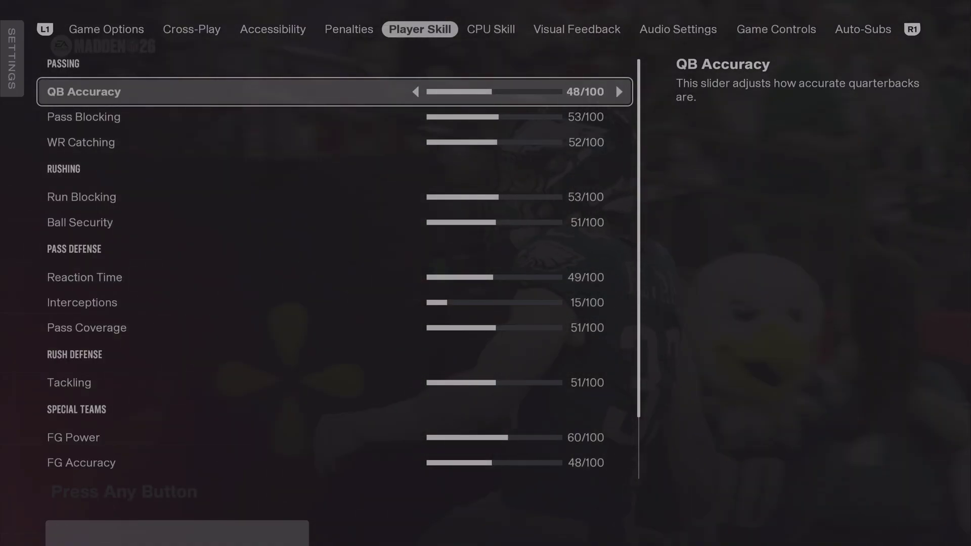
{"action": "key", "text": "R1"}
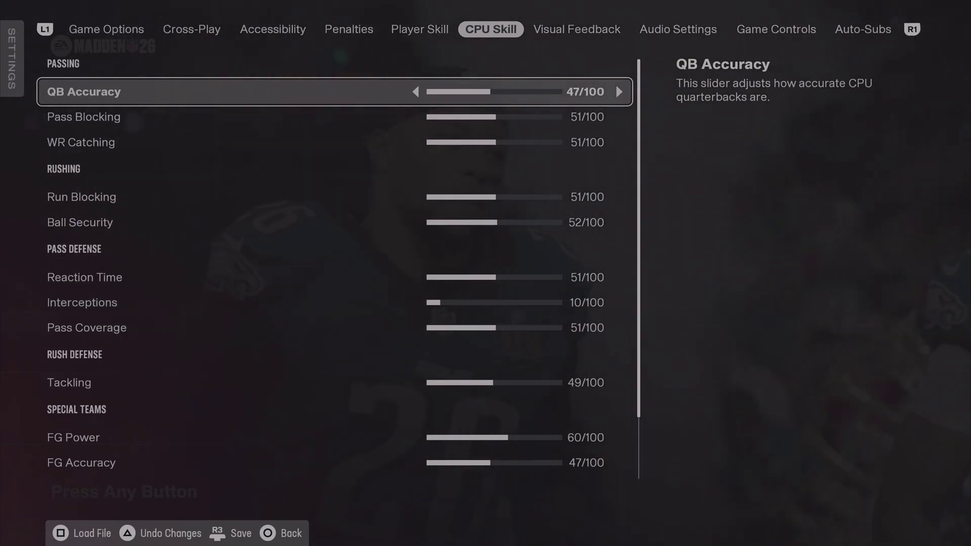
{"action": "key", "text": "Down"}
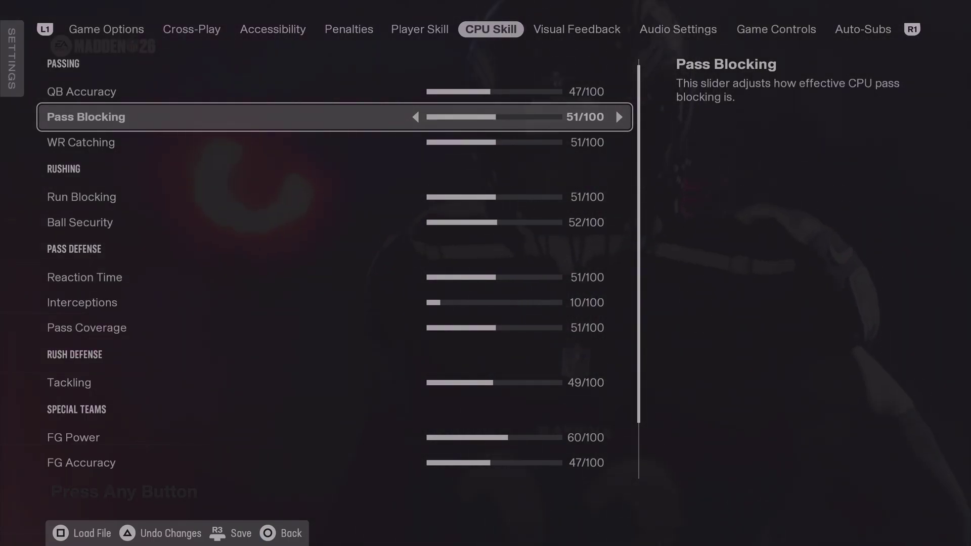
{"action": "key", "text": "Up"}
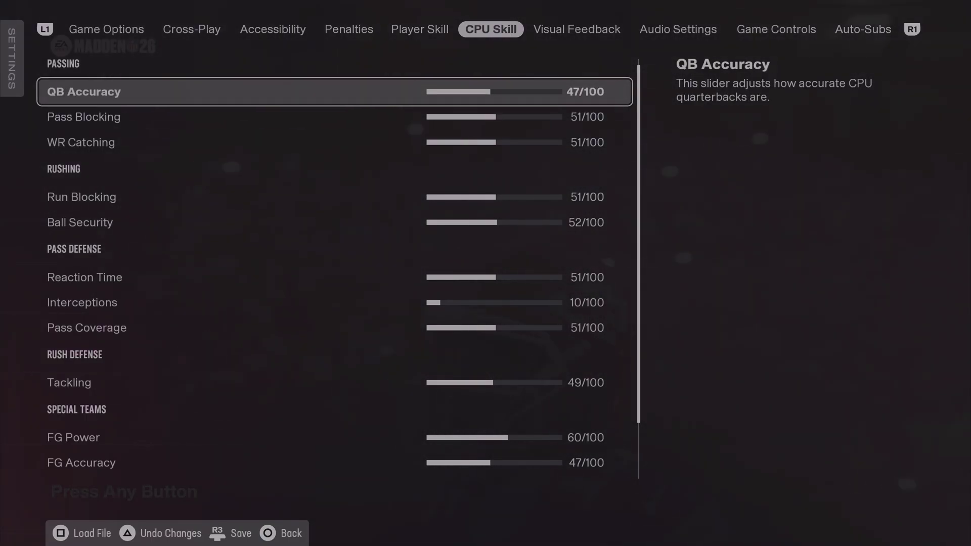
{"action": "key", "text": "Down"}
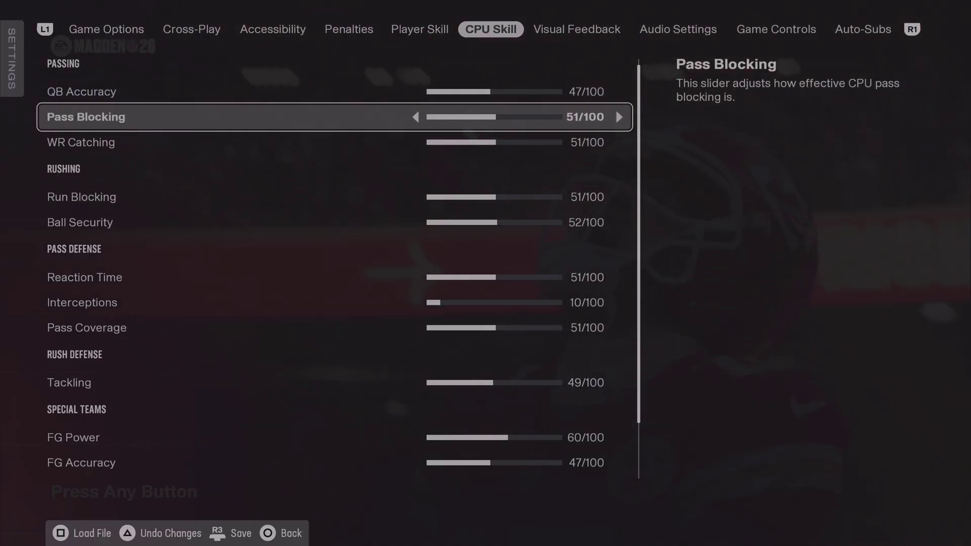
{"action": "key", "text": "Down"}
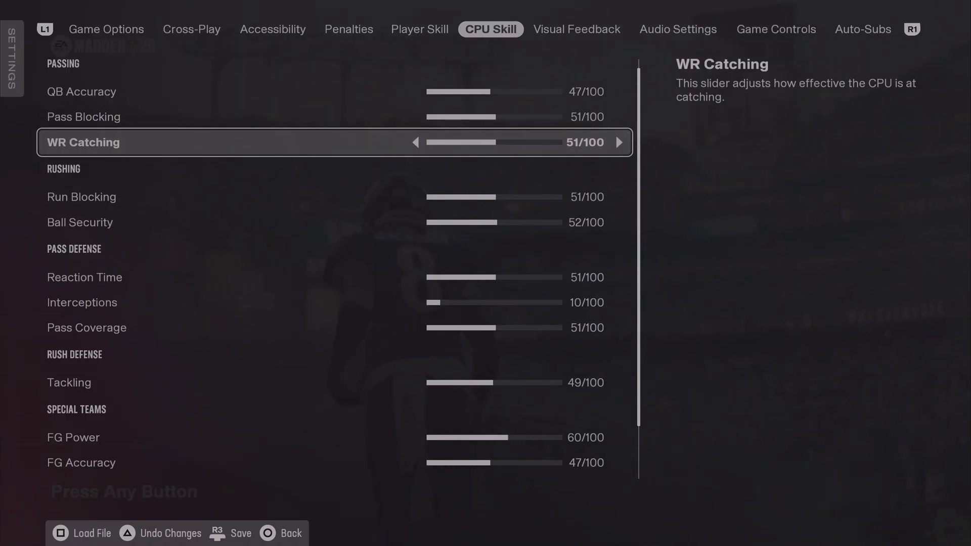
Step: Check the Player Skill values again, and review the CPU Run Blocking and Ball Security sliders
{"action": "key", "text": "q"}
{"action": "key", "text": "Page_Down"}
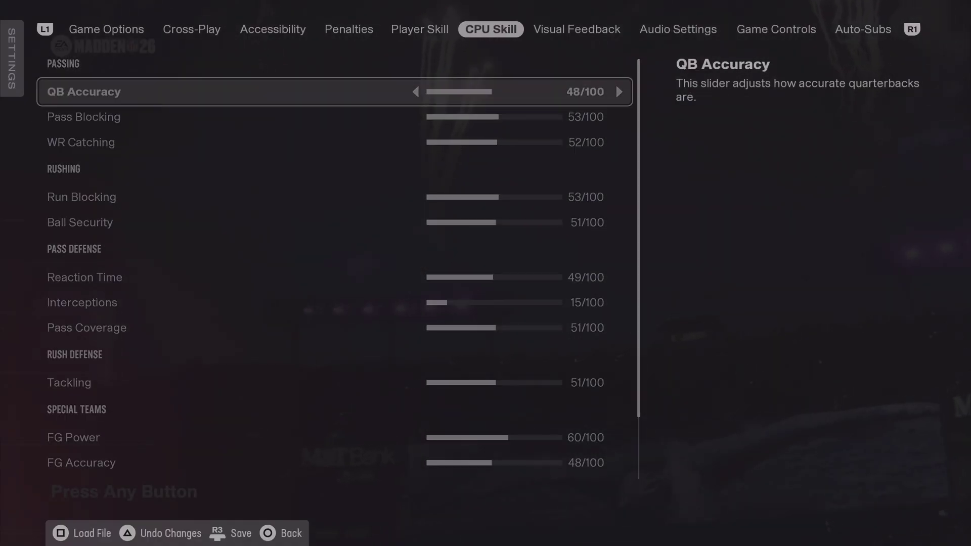
{"action": "key", "text": "Down"}
{"action": "key", "text": "Down"}
{"action": "key", "text": "Down"}
{"action": "key", "text": "Down"}
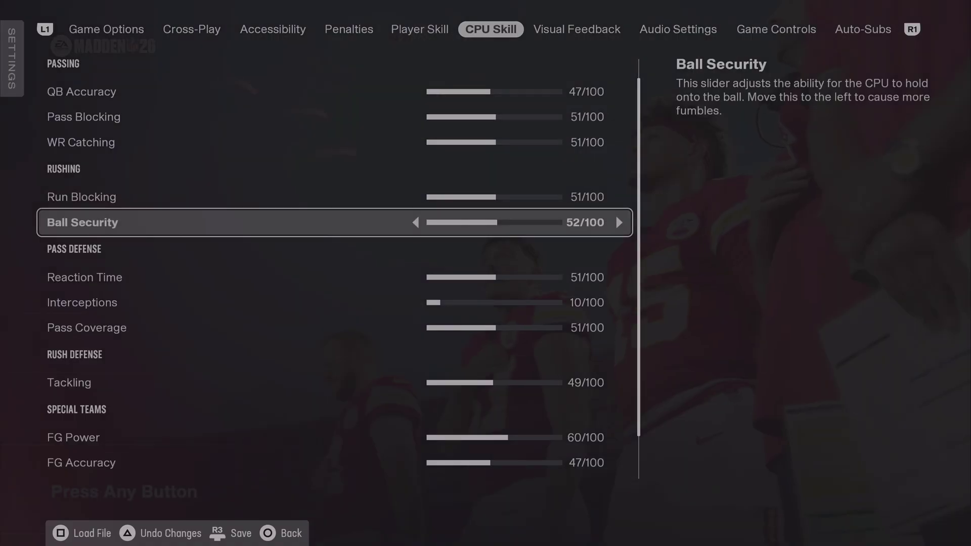
{"action": "key", "text": "Up"}
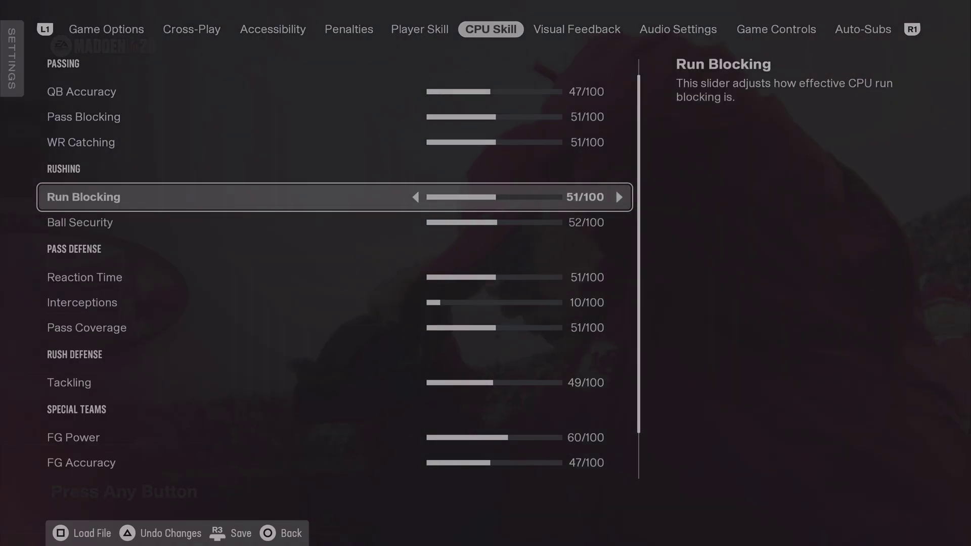
{"action": "key", "text": "Down"}
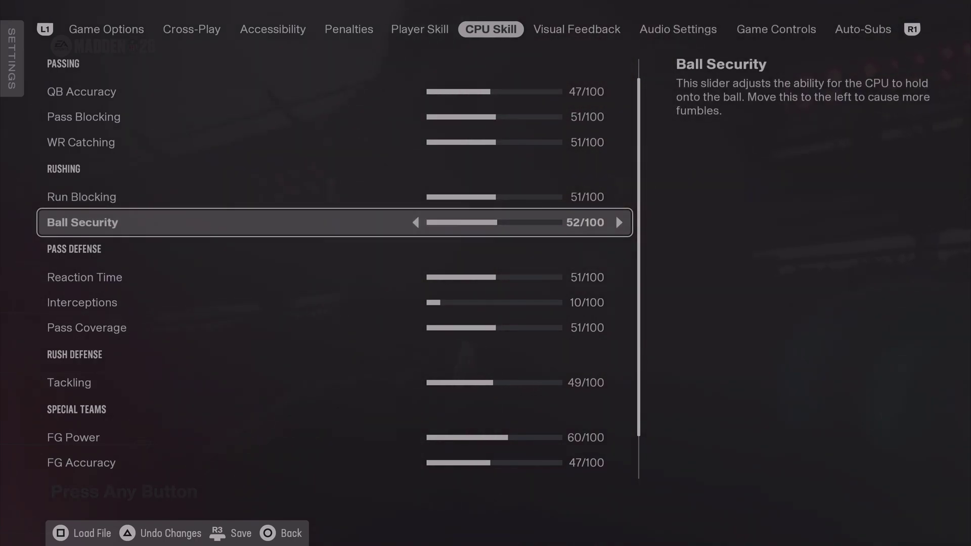
Step: Go through the CPU Skill defensive sliders: Reaction Time, Interceptions, Pass Coverage and Tackling
{"action": "key", "text": "Down"}
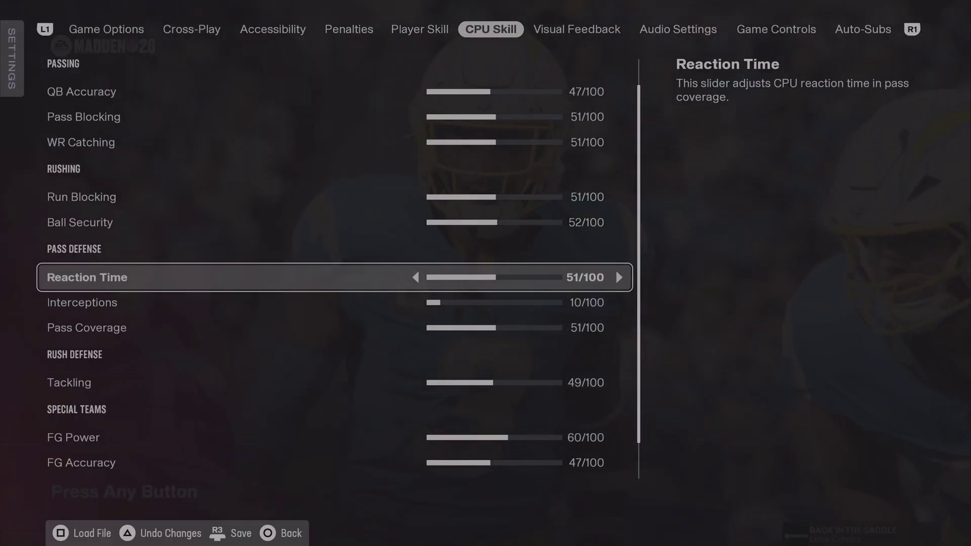
{"action": "key", "text": "Down"}
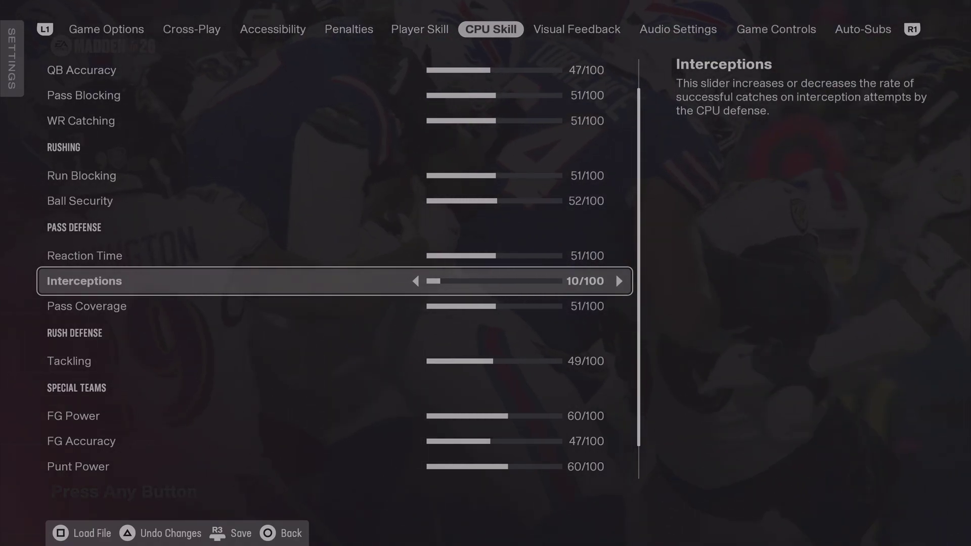
{"action": "key", "text": "Down"}
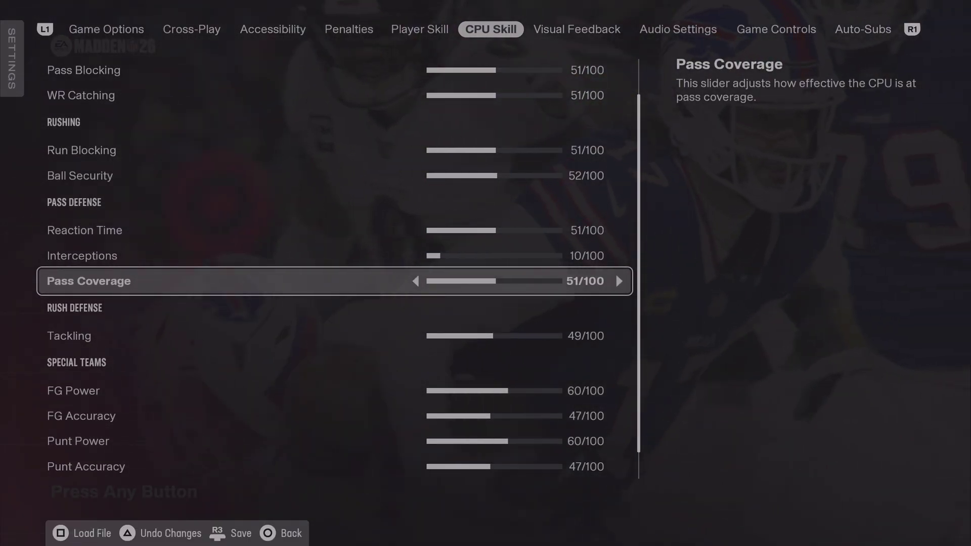
{"action": "key", "text": "Down"}
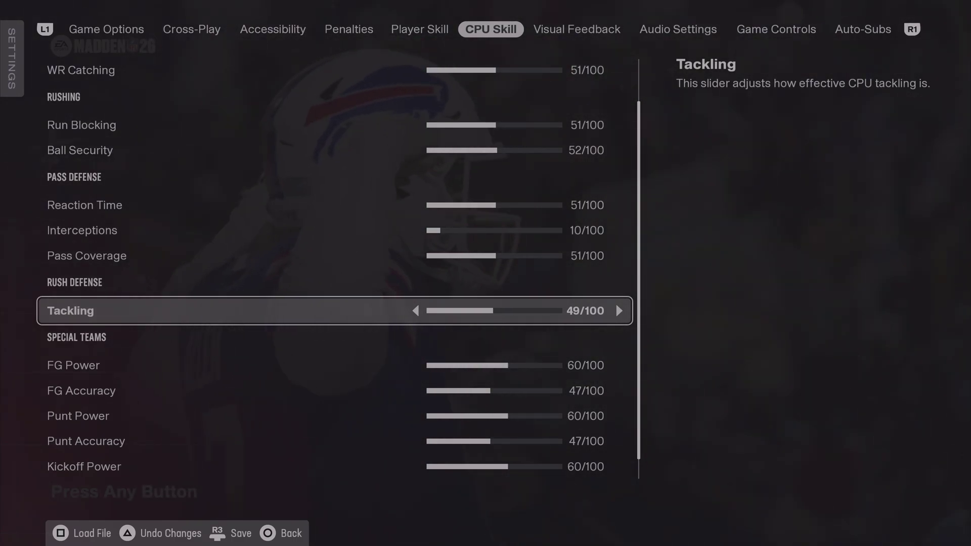
Step: Examine the CPU Skill special teams sliders for field goals and punts
{"action": "key", "text": "Down"}
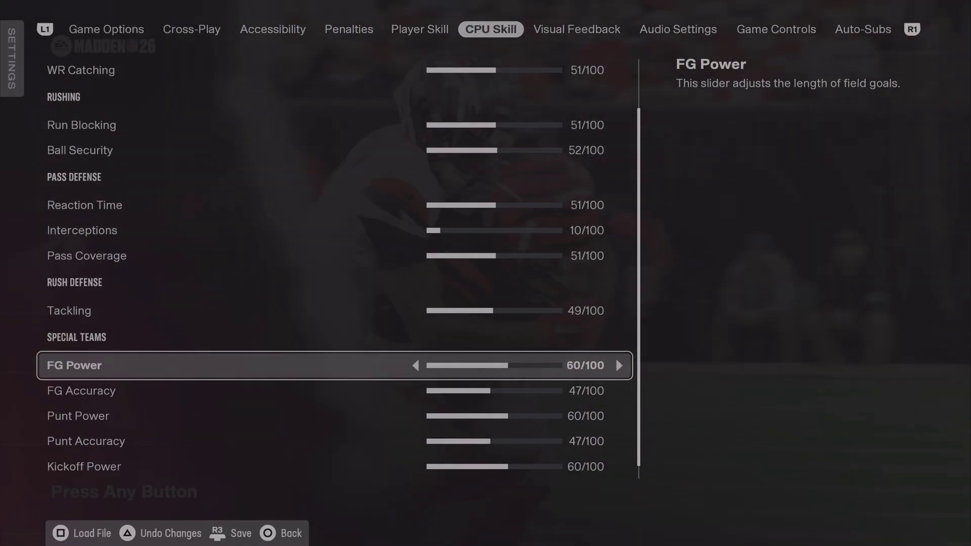
{"action": "key", "text": "Down"}
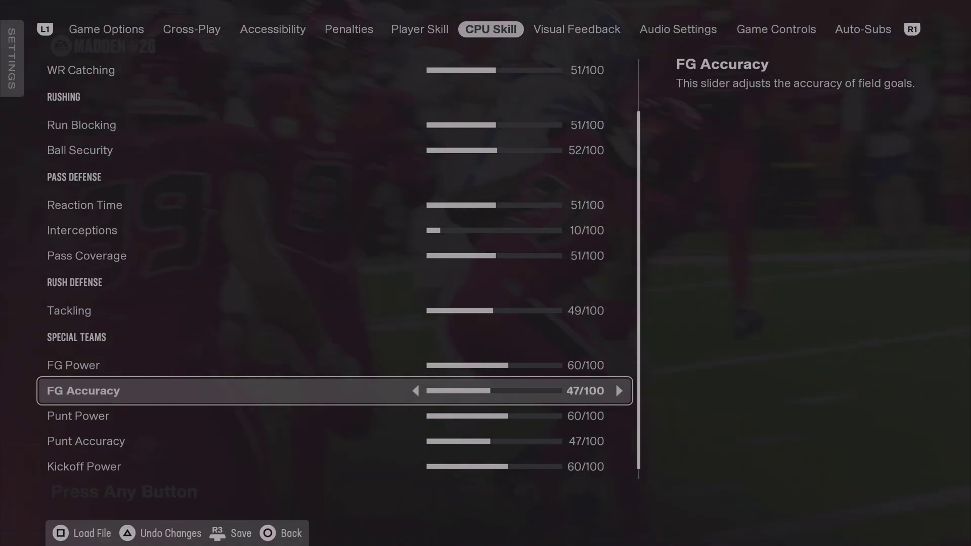
{"action": "key", "text": "Down"}
{"action": "key", "text": "Down"}
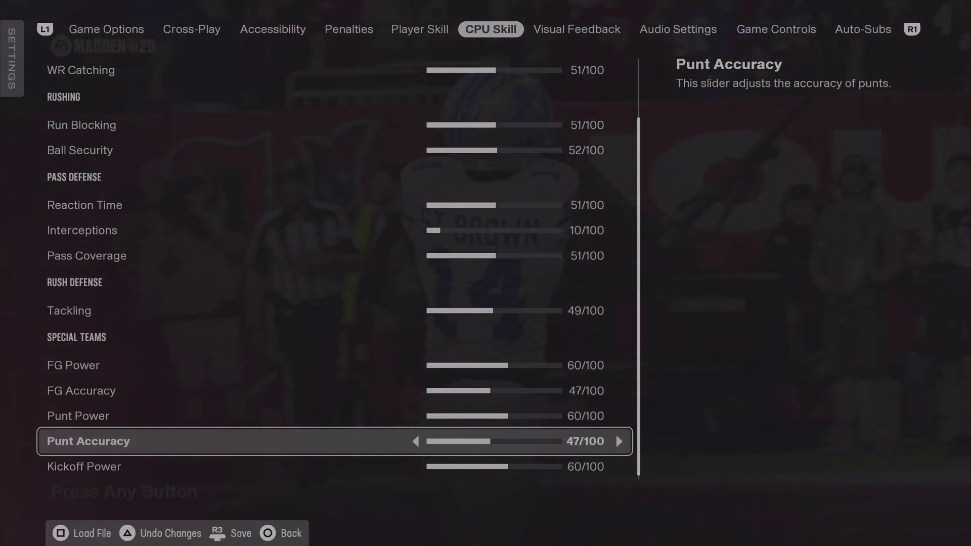
{"action": "key", "text": "Up"}
{"action": "key", "text": "Up"}
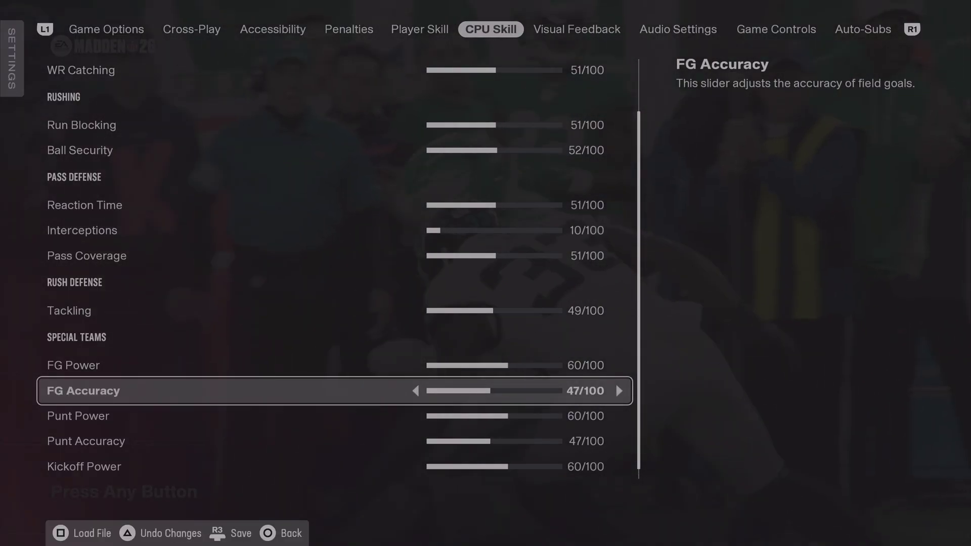
Step: Load the REALISTIC2026 file for the CPU Skill sliders and accept losing the current progress
{"action": "key", "text": "x"}
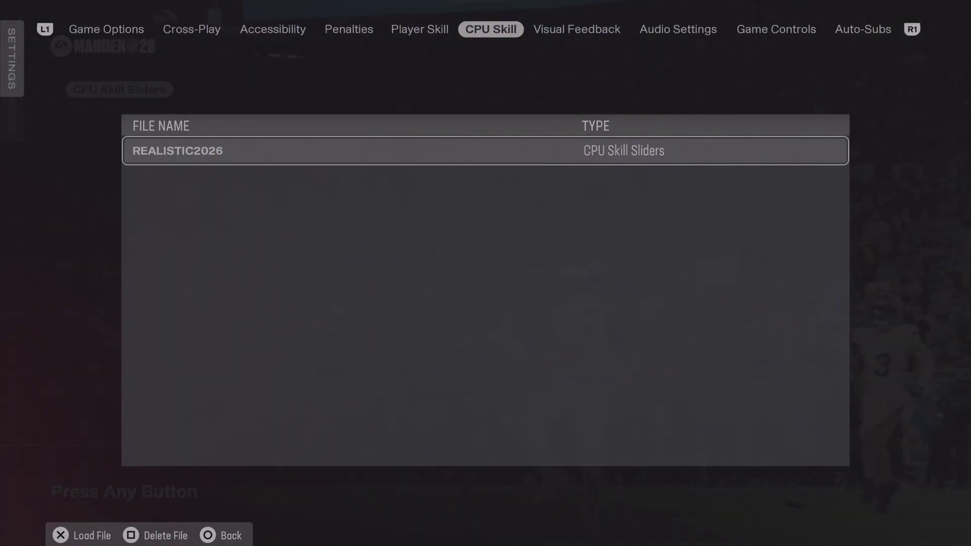
{"action": "key", "text": "Return"}
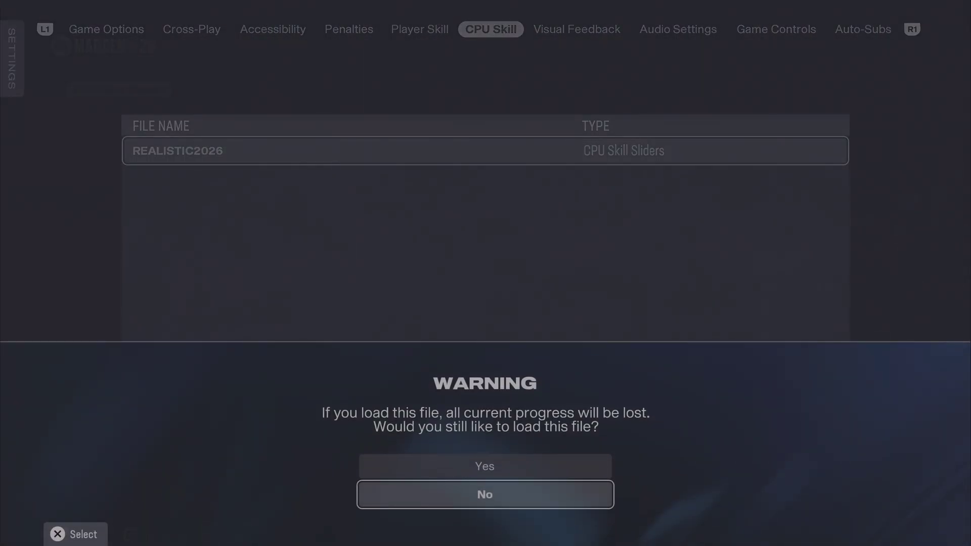
{"action": "key", "text": "Up"}
{"action": "key", "text": "Return"}
{"action": "key", "text": "Return"}
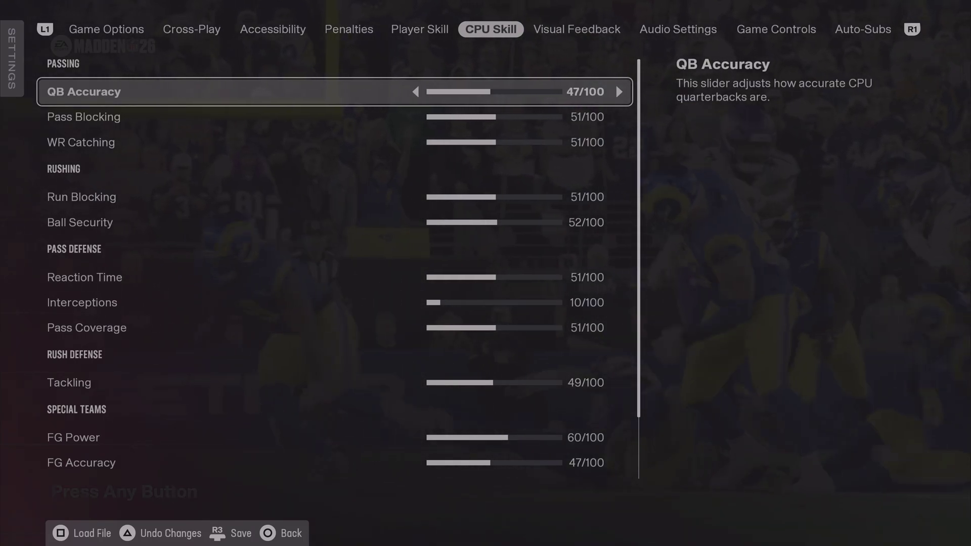
Step: Raise the Player Skill QB Accuracy slider to 100
{"action": "key", "text": "q"}
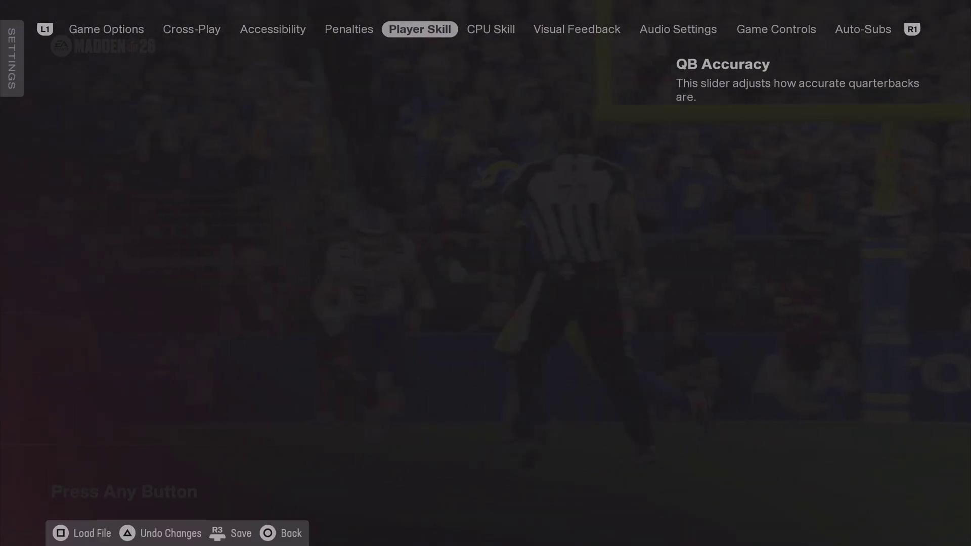
{"action": "key", "text": "Right"}
{"action": "key", "text": "Right"}
{"action": "key", "text": "Right"}
{"action": "key", "text": "Right"}
{"action": "key", "text": "Right"}
{"action": "key", "text": "Right"}
{"action": "key", "text": "Right"}
{"action": "key", "text": "Right"}
{"action": "key", "text": "Right"}
{"action": "key", "text": "Right"}
{"action": "key", "text": "Right"}
{"action": "key", "text": "Right"}
{"action": "key", "text": "Right"}
{"action": "key", "text": "Right"}
{"action": "key", "text": "Right"}
{"action": "key", "text": "Right"}
{"action": "key", "text": "Right"}
{"action": "key", "text": "Right"}
{"action": "key", "text": "Right"}
{"action": "key", "text": "Right"}
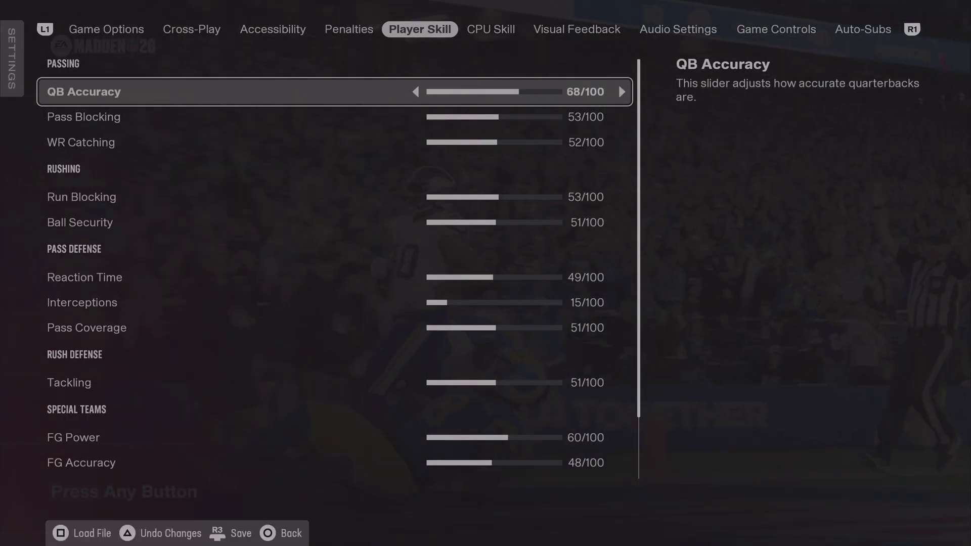
{"action": "key", "text": "Right"}
{"action": "key", "text": "Right"}
{"action": "key", "text": "Right"}
{"action": "key", "text": "Right"}
{"action": "key", "text": "Right"}
{"action": "key", "text": "Right"}
{"action": "key", "text": "Right"}
{"action": "key", "text": "Right"}
{"action": "key", "text": "Right"}
{"action": "key", "text": "Right"}
{"action": "key", "text": "Right"}
{"action": "key", "text": "Right"}
{"action": "key", "text": "Right"}
{"action": "key", "text": "Right"}
{"action": "key", "text": "Right"}
{"action": "key", "text": "Right"}
{"action": "key", "text": "Right"}
{"action": "key", "text": "Right"}
{"action": "key", "text": "Right"}
{"action": "key", "text": "Right"}
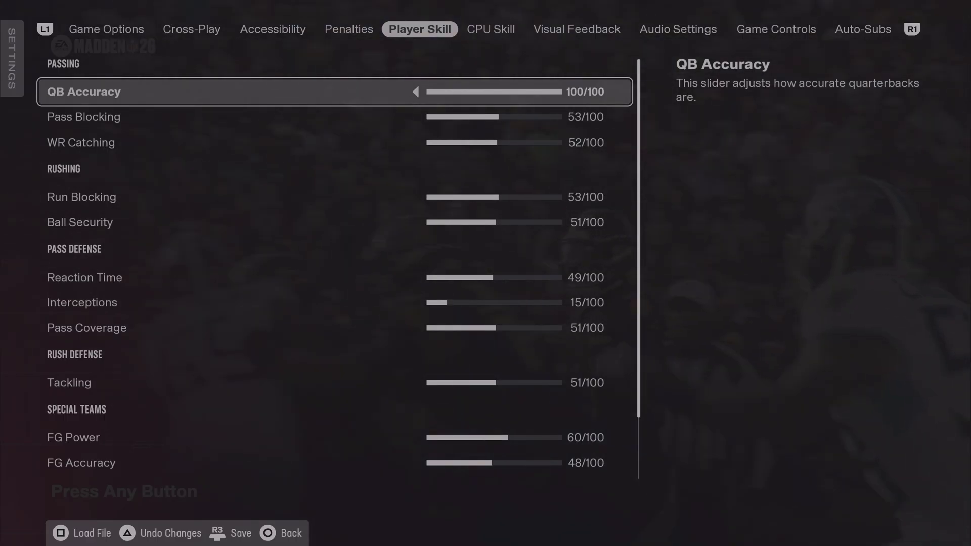
Step: Look through the save slots for the Player Skill sliders and leave without saving
{"action": "key", "text": "ctrl+s"}
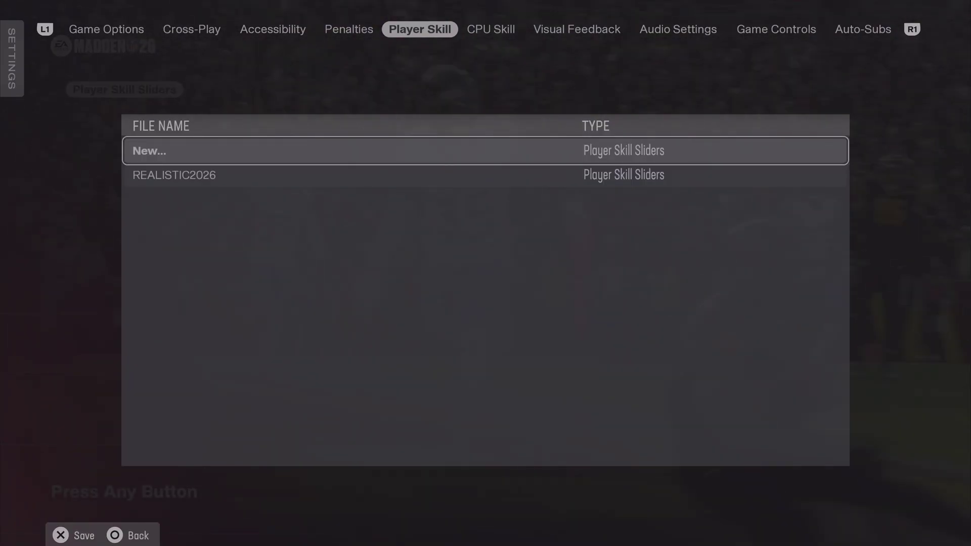
{"action": "key", "text": "Down"}
{"action": "key", "text": "Up"}
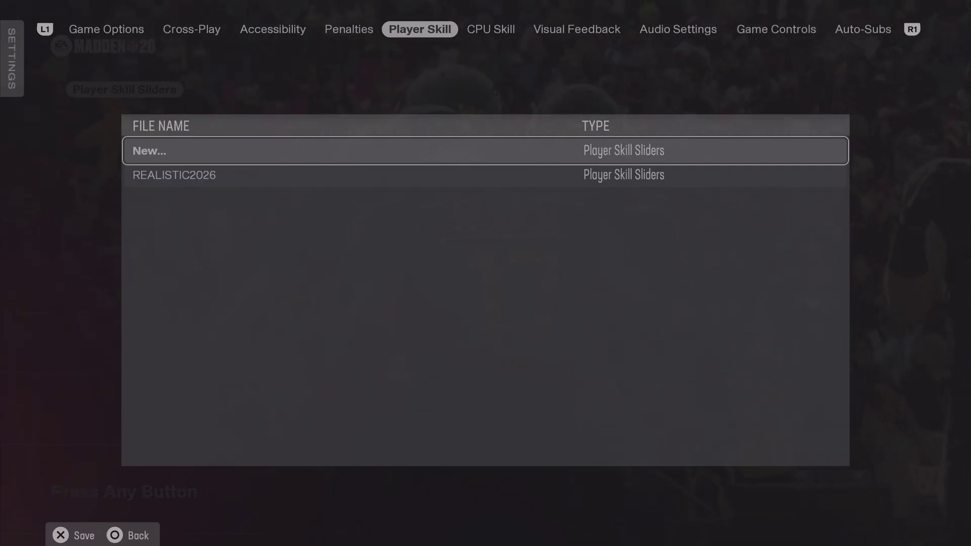
{"action": "key", "text": "Escape"}
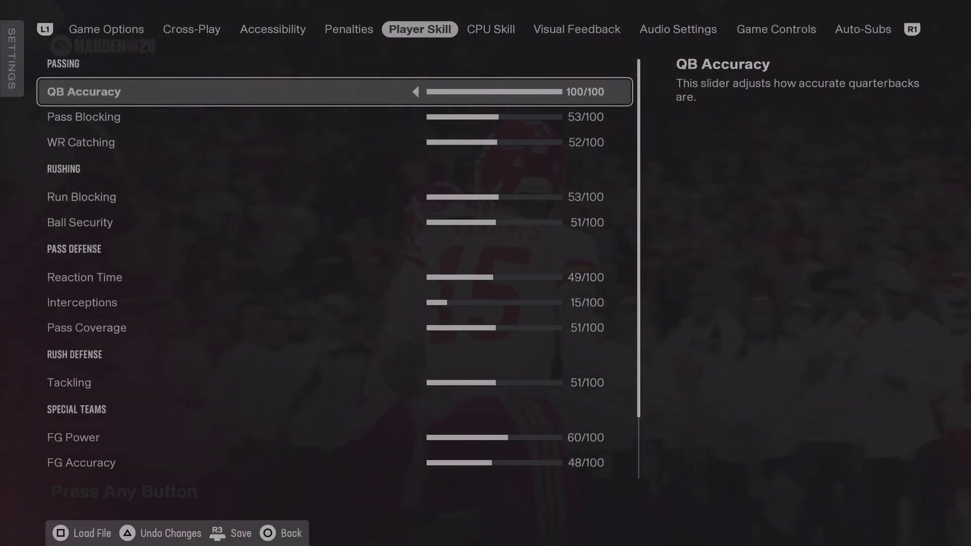
Step: Reload the REALISTIC2026 file for the Player Skill sliders, discarding the current changes
{"action": "key", "text": "x"}
{"action": "key", "text": "Return"}
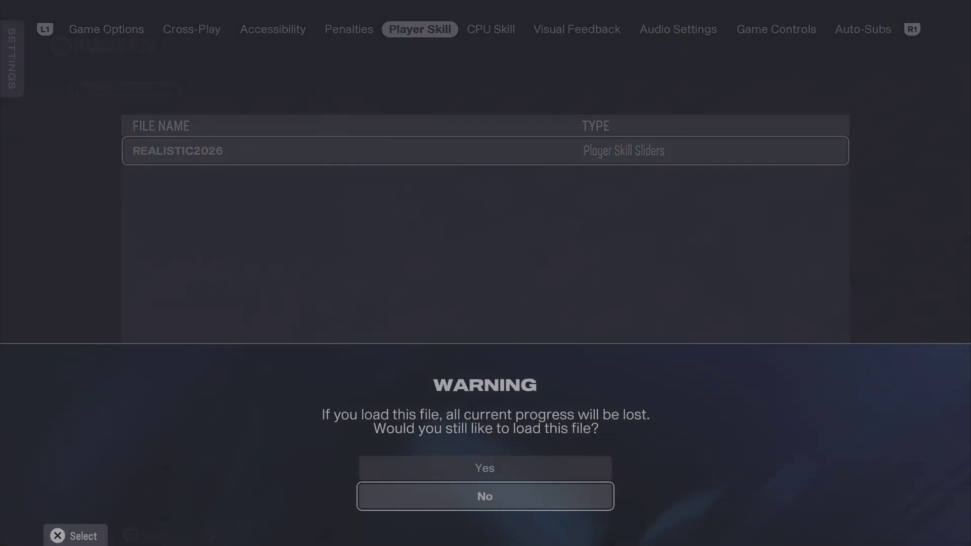
{"action": "key", "text": "Up"}
{"action": "key", "text": "Return"}
{"action": "key", "text": "Return"}
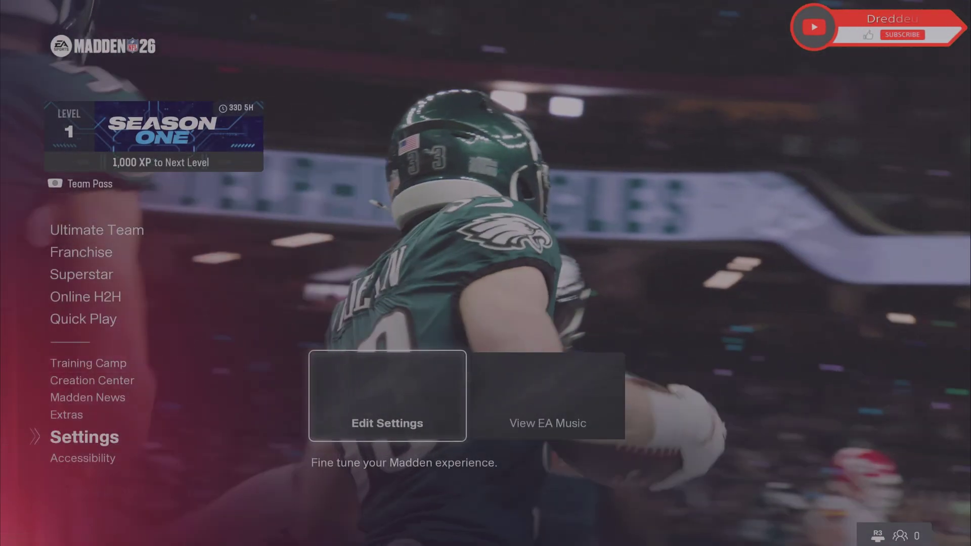
Step: Move from Settings to Quick Play among the main game modes
{"action": "key", "text": "Up"}
{"action": "key", "text": "Up"}
{"action": "key", "text": "Up"}
{"action": "key", "text": "Up"}
{"action": "key", "text": "Up"}
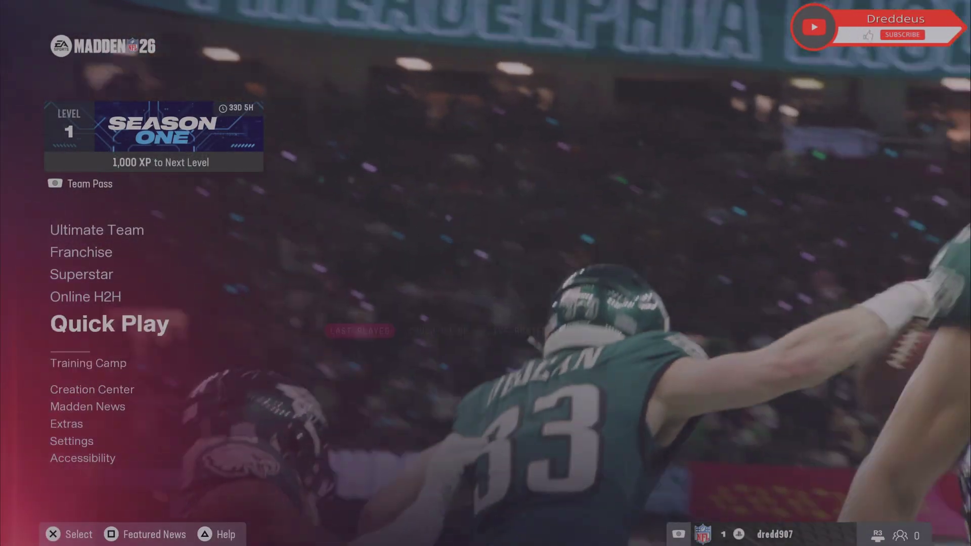